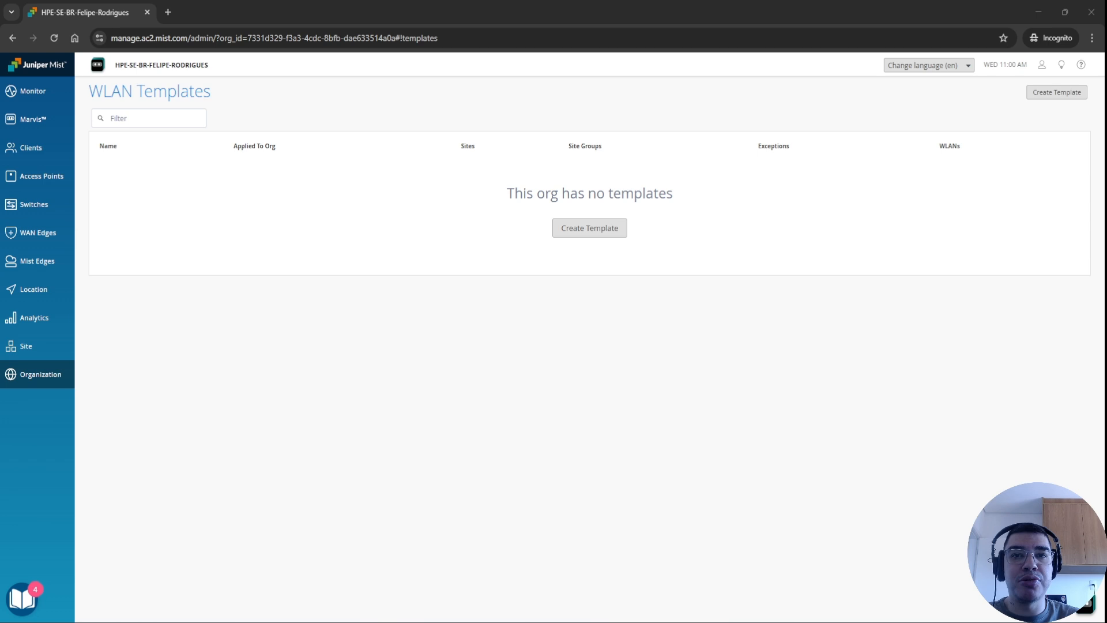
Open the organization's WLAN Templates page.
{"action": "left_click", "coordinate": [290, 508]}
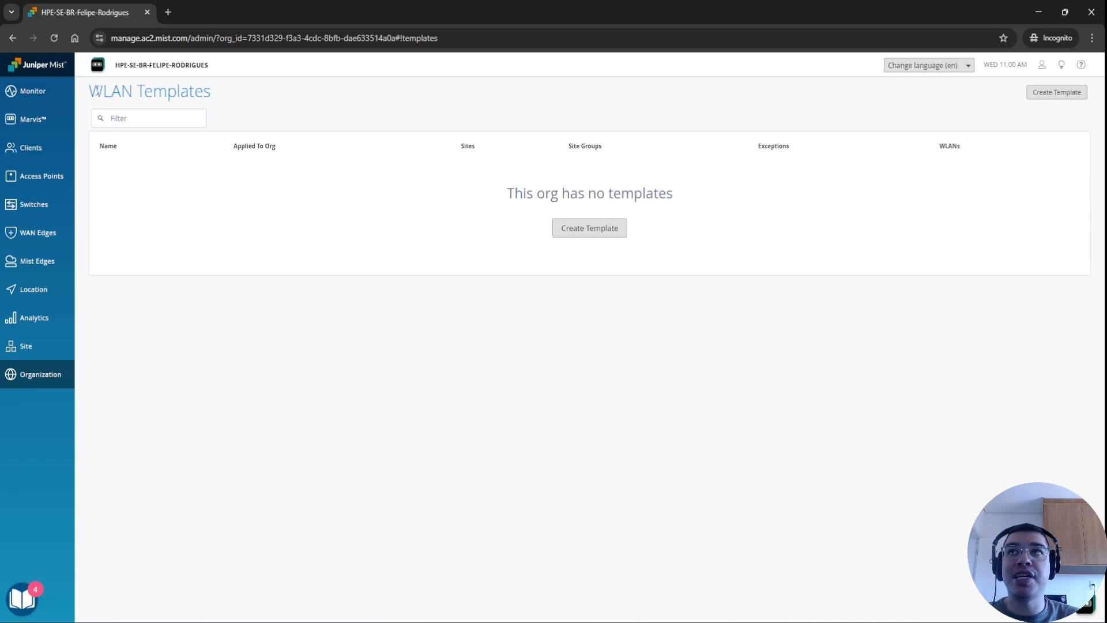
{"action": "left_click_drag", "start_coordinate": [96, 91], "coordinate": [217, 91]}
{"action": "left_click", "coordinate": [217, 91]}
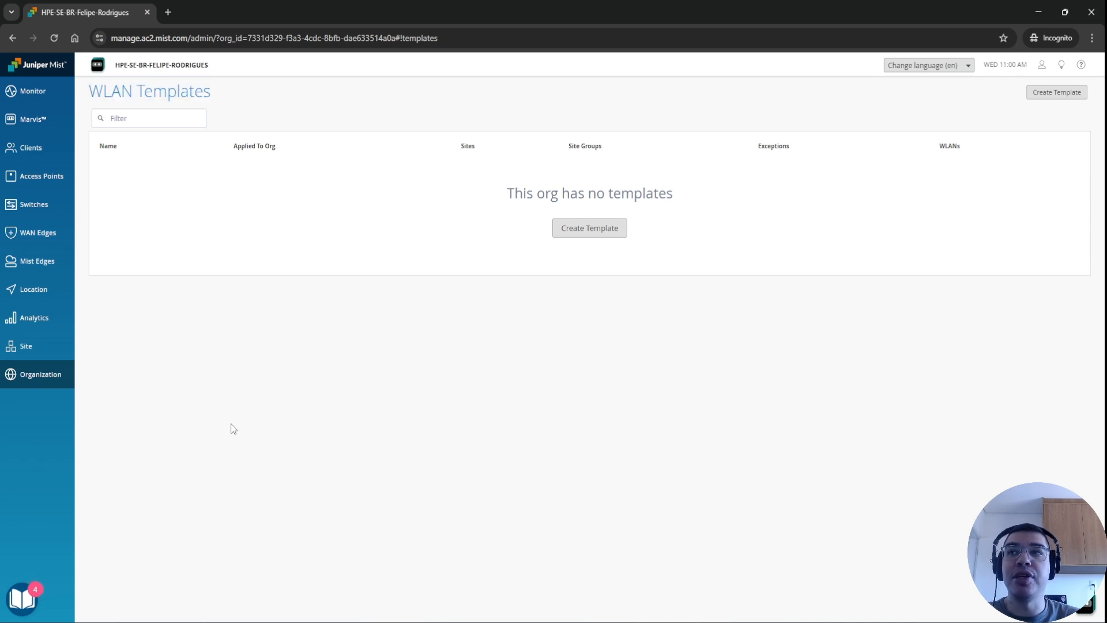
{"action": "mouse_move", "coordinate": [44, 375]}
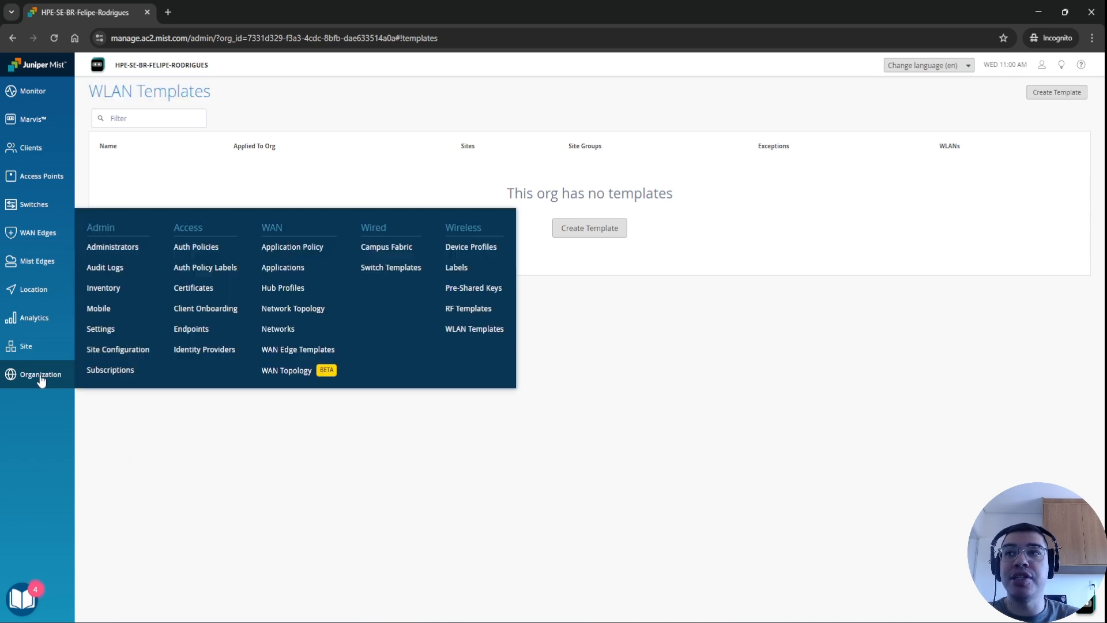
{"action": "left_click", "coordinate": [474, 331]}
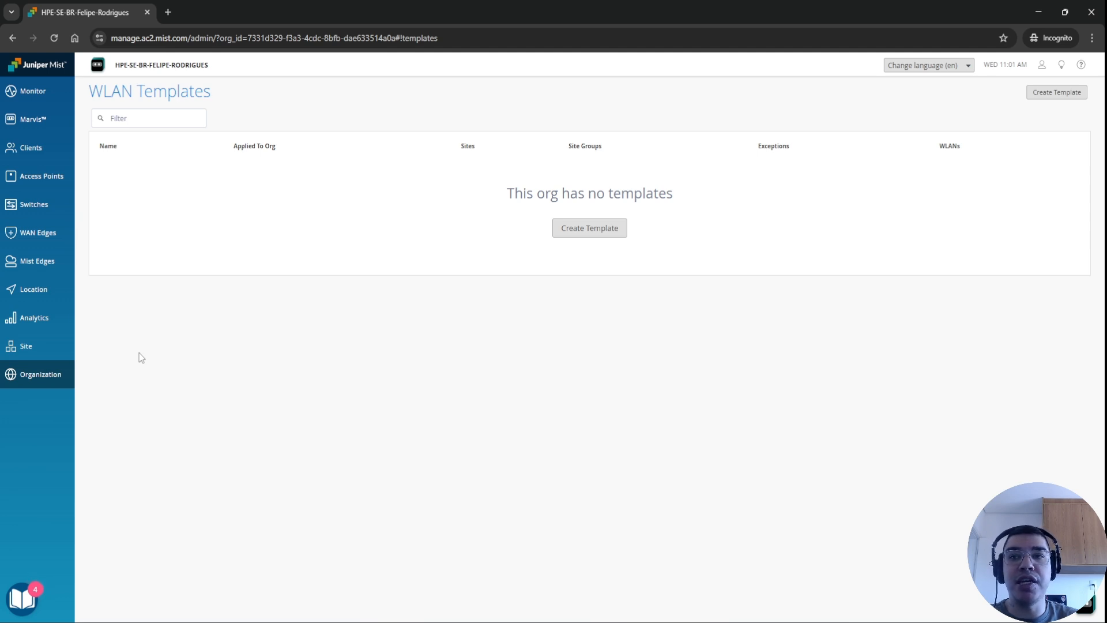
{"action": "mouse_move", "coordinate": [62, 378]}
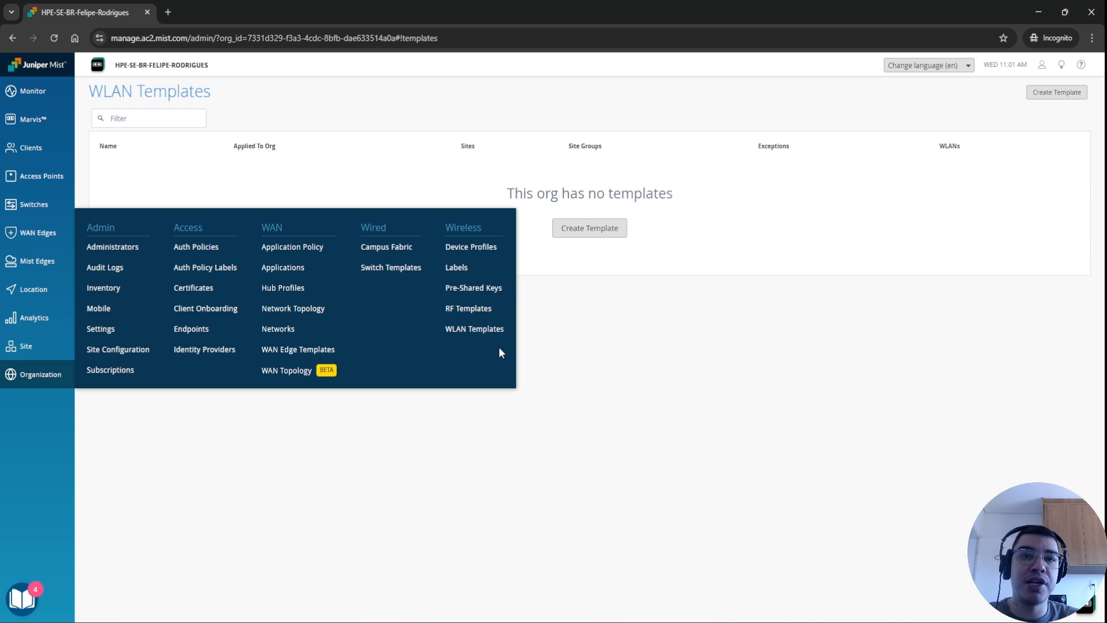
{"action": "left_click", "coordinate": [489, 336]}
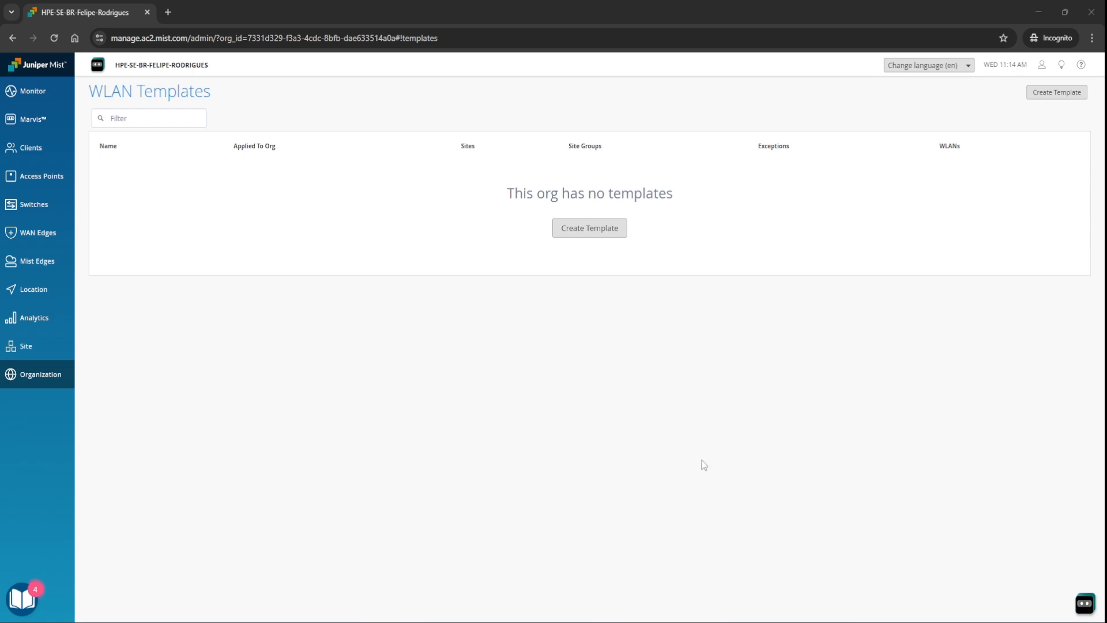
Create a new WLAN template named netsechub-ssidpersonal.
{"action": "left_click", "coordinate": [710, 427]}
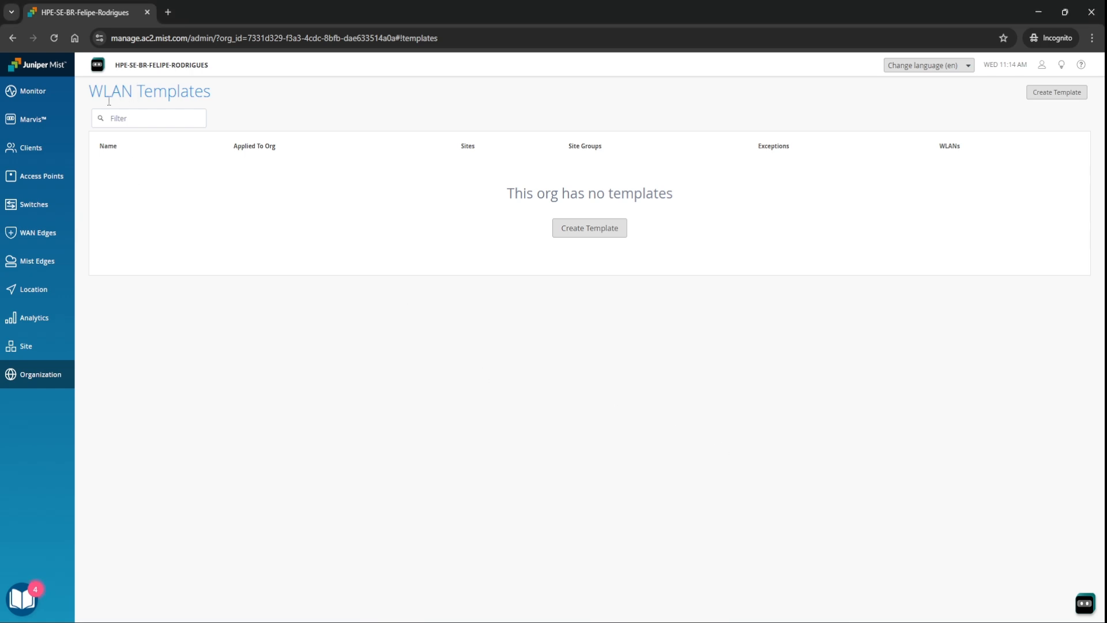
{"action": "left_click_drag", "start_coordinate": [104, 97], "coordinate": [192, 93]}
{"action": "left_click", "coordinate": [193, 94]}
{"action": "left_click", "coordinate": [583, 234]}
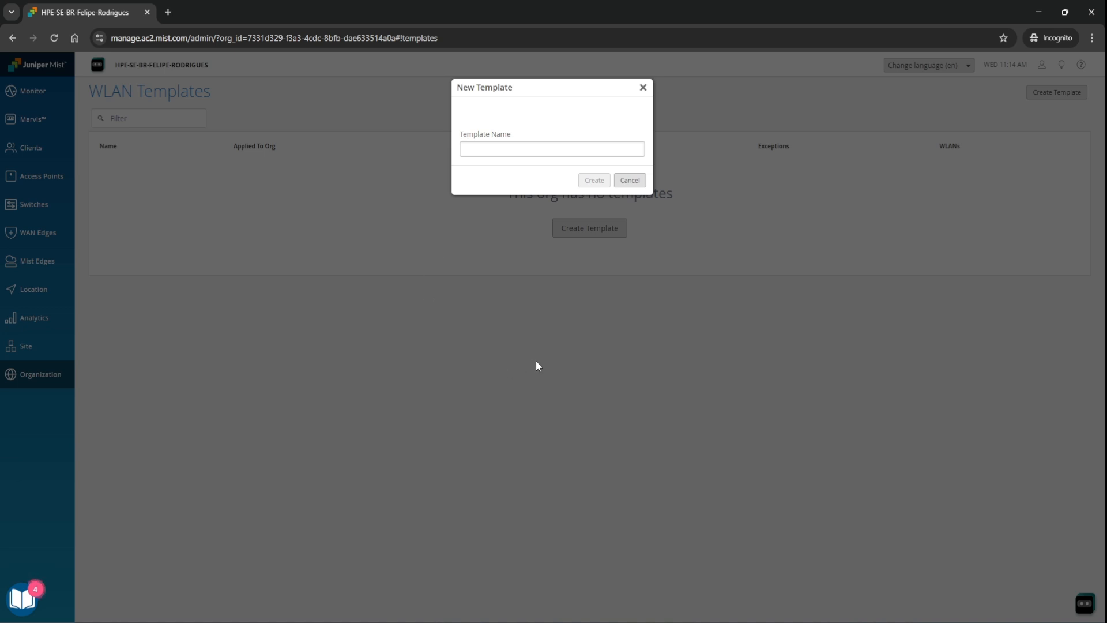
{"action": "type", "text": "netsechub"}
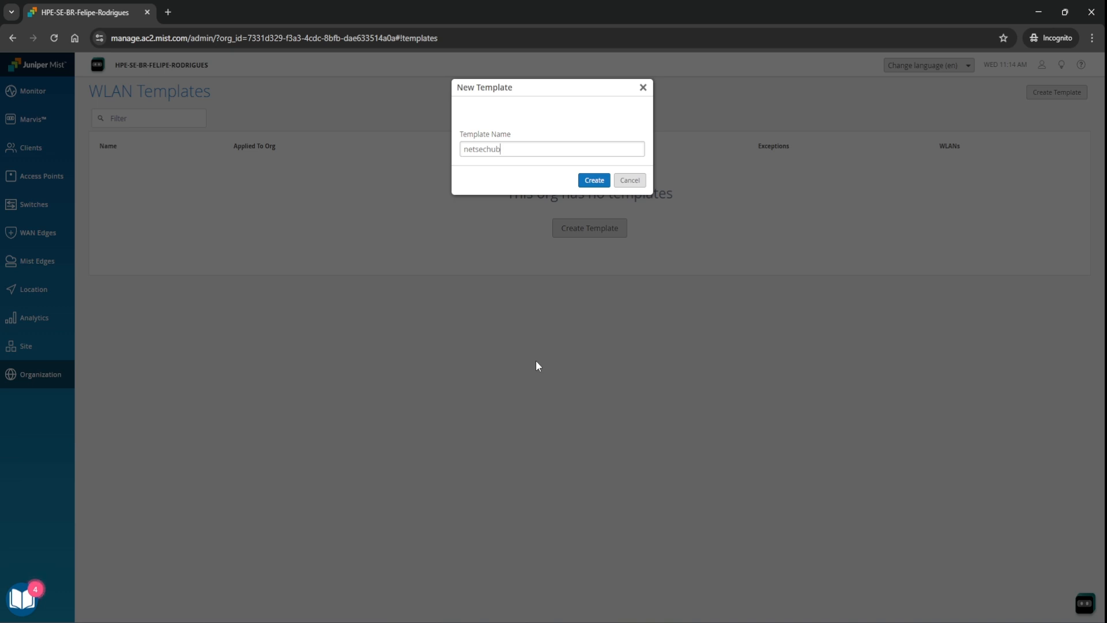
{"action": "type", "text": "-ssidpersonal"}
{"action": "left_click_drag", "start_coordinate": [552, 149], "coordinate": [503, 151]}
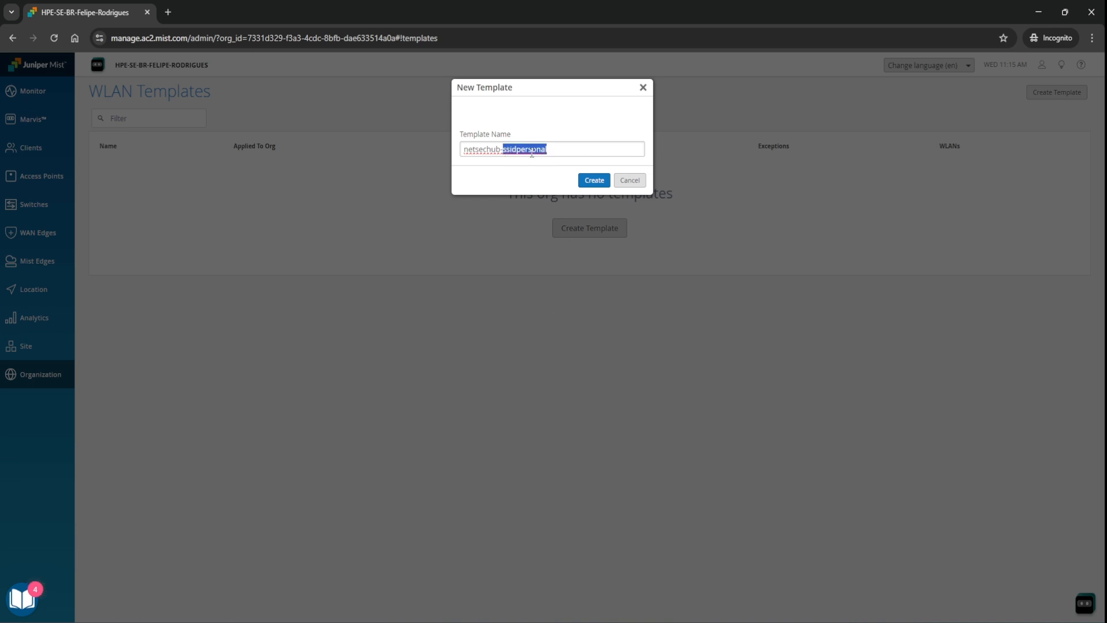
{"action": "left_click", "coordinate": [566, 149]}
{"action": "left_click_drag", "start_coordinate": [557, 148], "coordinate": [508, 149]}
{"action": "left_click", "coordinate": [584, 150]}
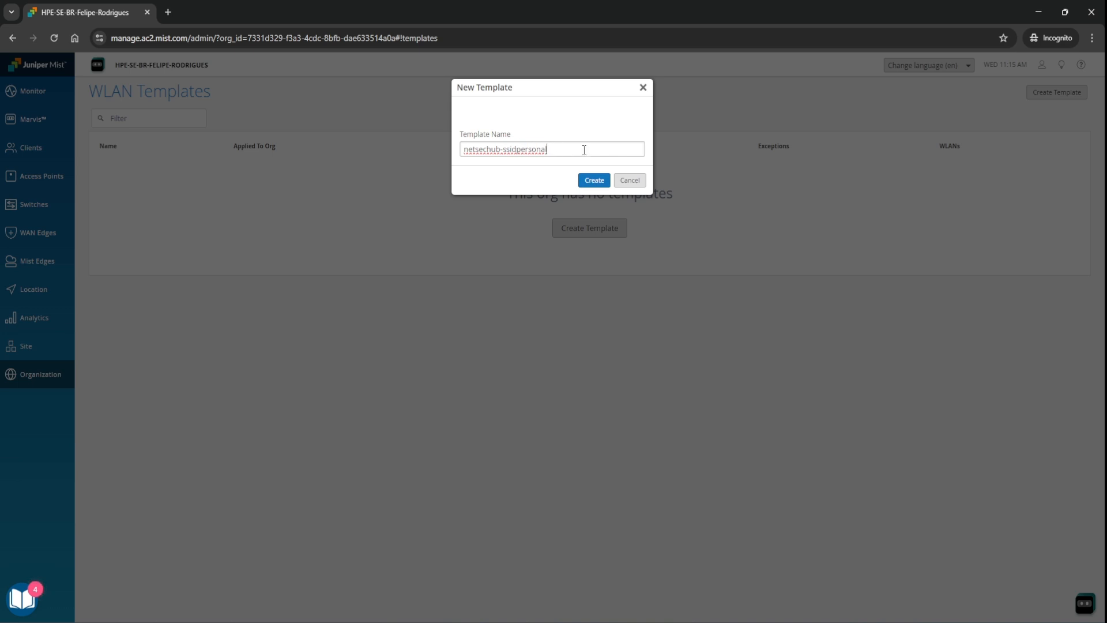
{"action": "left_click", "coordinate": [594, 181]}
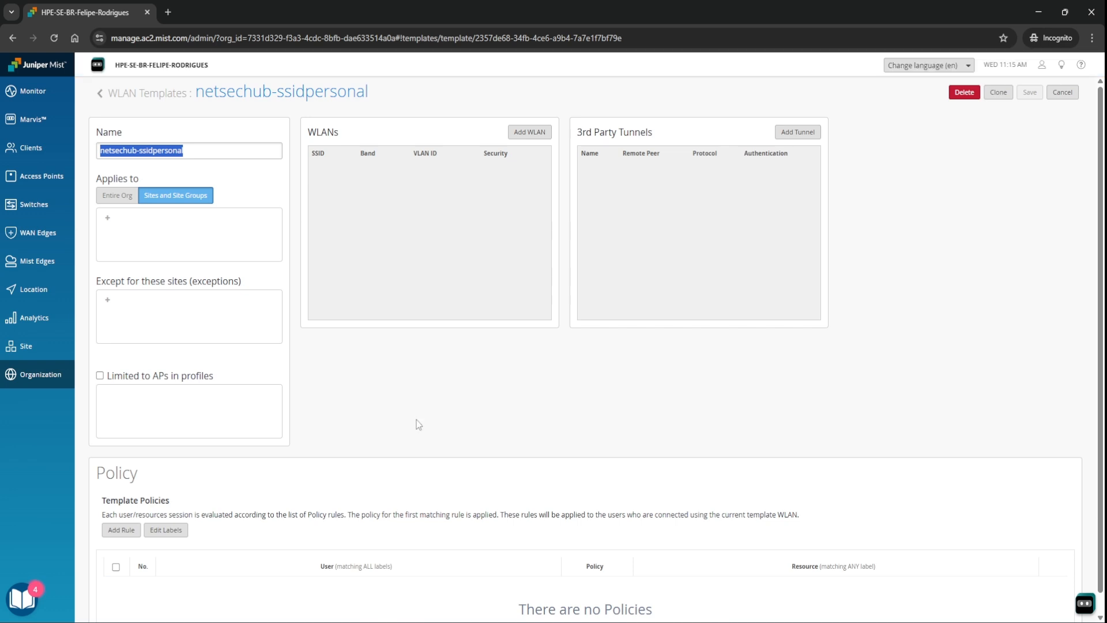
Examine the new template's sections: where it applies, its policy rules and the 3rd party tunnels.
{"action": "left_click", "coordinate": [396, 453]}
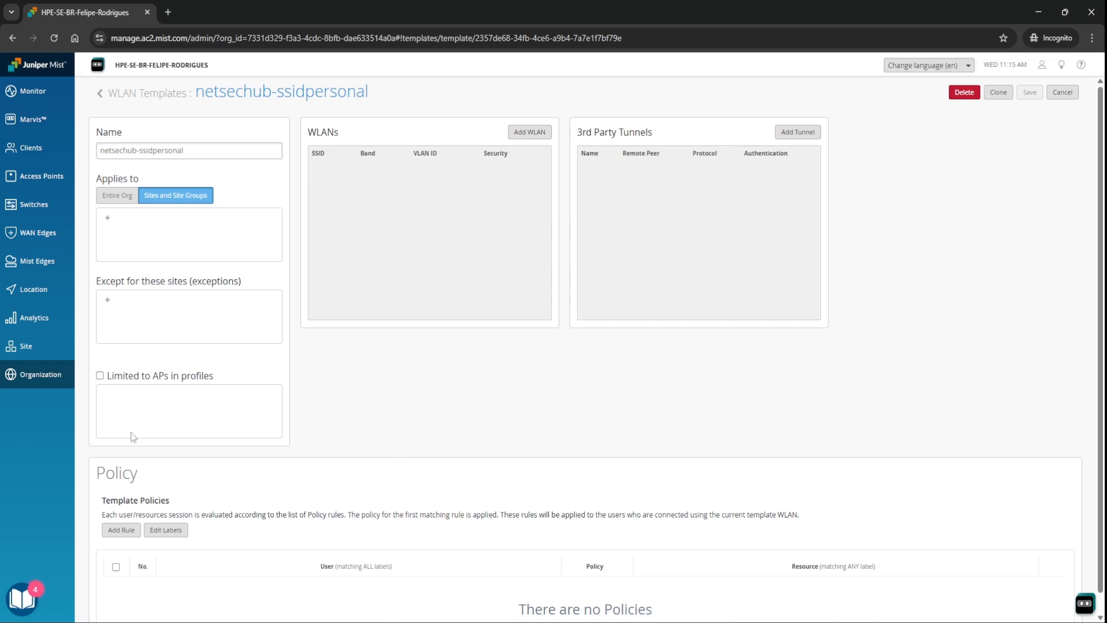
{"action": "scroll", "coordinate": [412, 345], "scroll_direction": "down", "scroll_amount": 1}
{"action": "scroll", "coordinate": [411, 343], "scroll_direction": "up", "scroll_amount": 1}
{"action": "mouse_move", "coordinate": [97, 179]}
{"action": "left_mouse_down"}
{"action": "mouse_move", "coordinate": [142, 182]}
{"action": "mouse_move", "coordinate": [95, 180]}
{"action": "left_mouse_up"}
{"action": "left_click", "coordinate": [116, 180]}
{"action": "scroll", "coordinate": [447, 424], "scroll_direction": "down", "scroll_amount": 1}
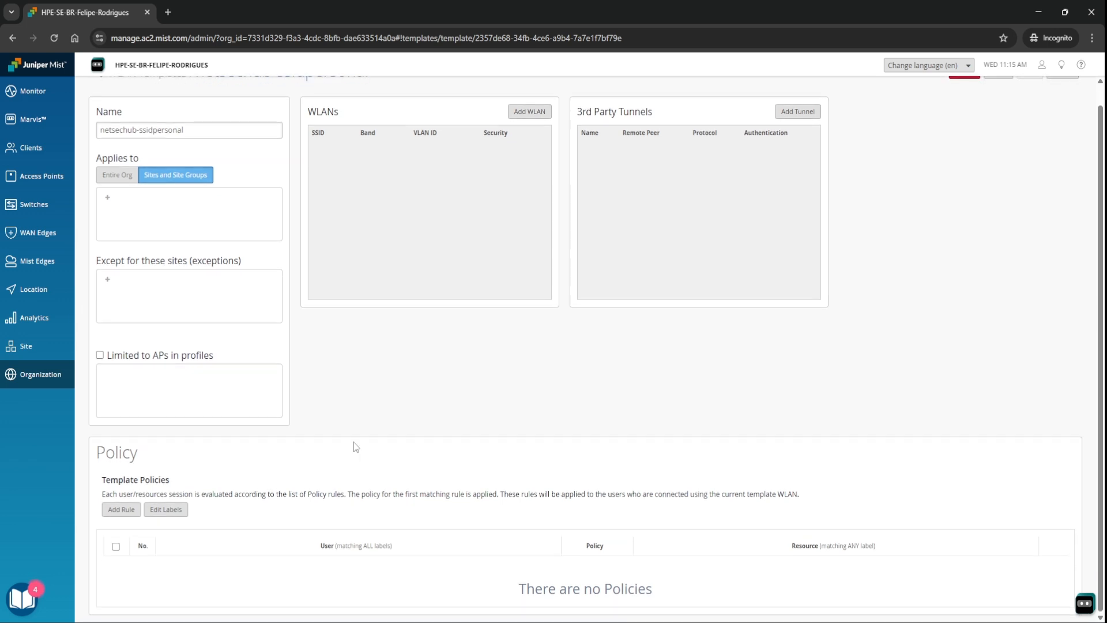
{"action": "left_click_drag", "start_coordinate": [99, 456], "coordinate": [144, 452]}
{"action": "left_click", "coordinate": [148, 454]}
{"action": "scroll", "coordinate": [495, 398], "scroll_direction": "up", "scroll_amount": 1}
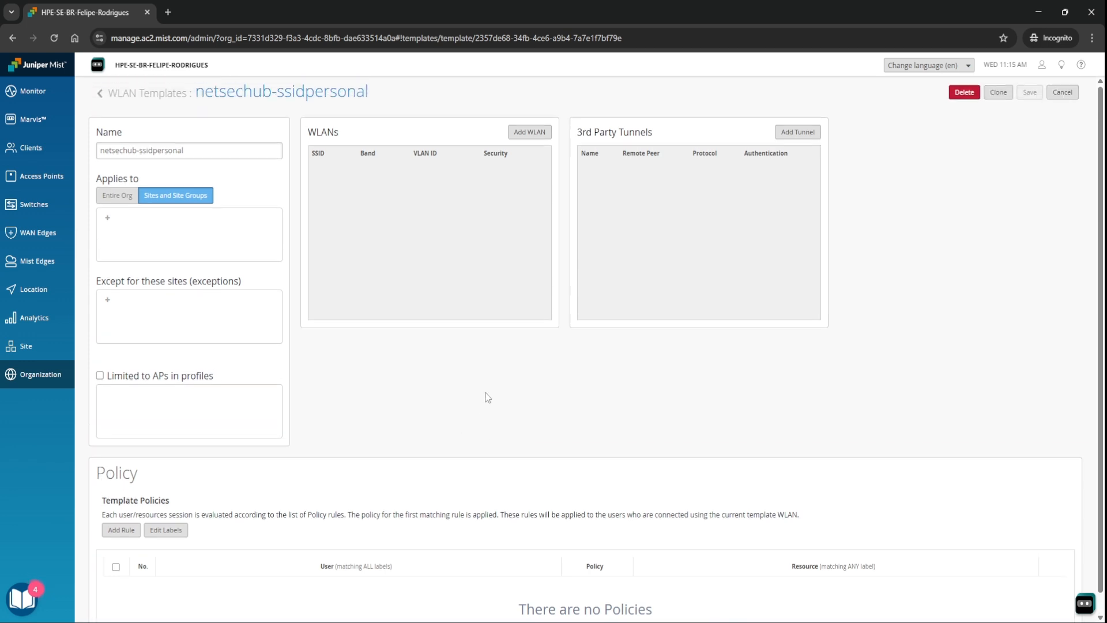
{"action": "left_click_drag", "start_coordinate": [594, 132], "coordinate": [642, 133]}
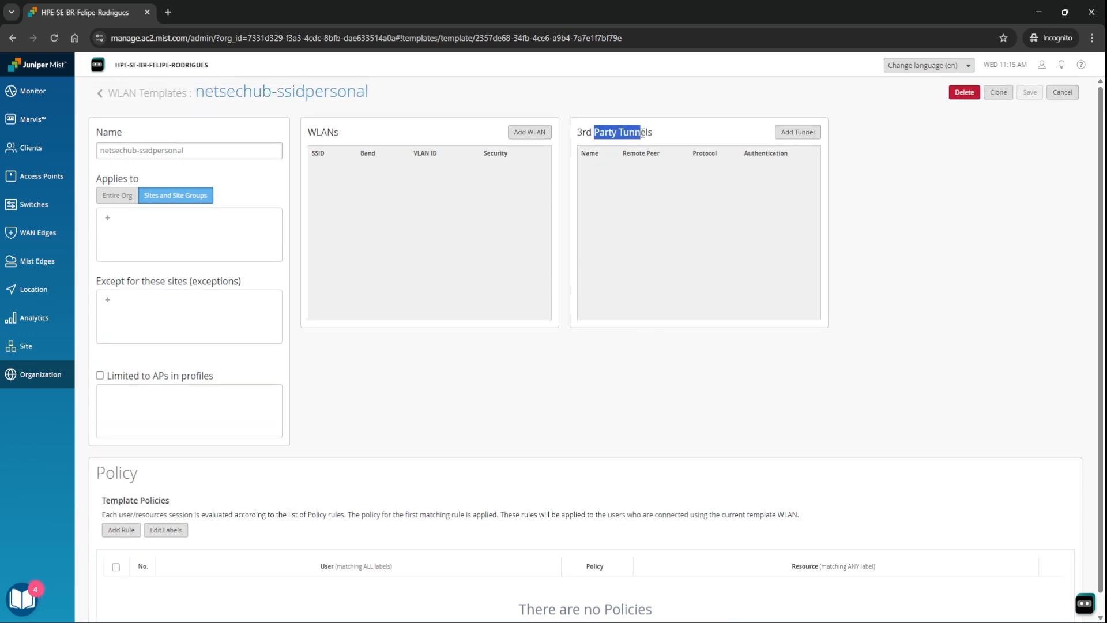
{"action": "left_click", "coordinate": [652, 132]}
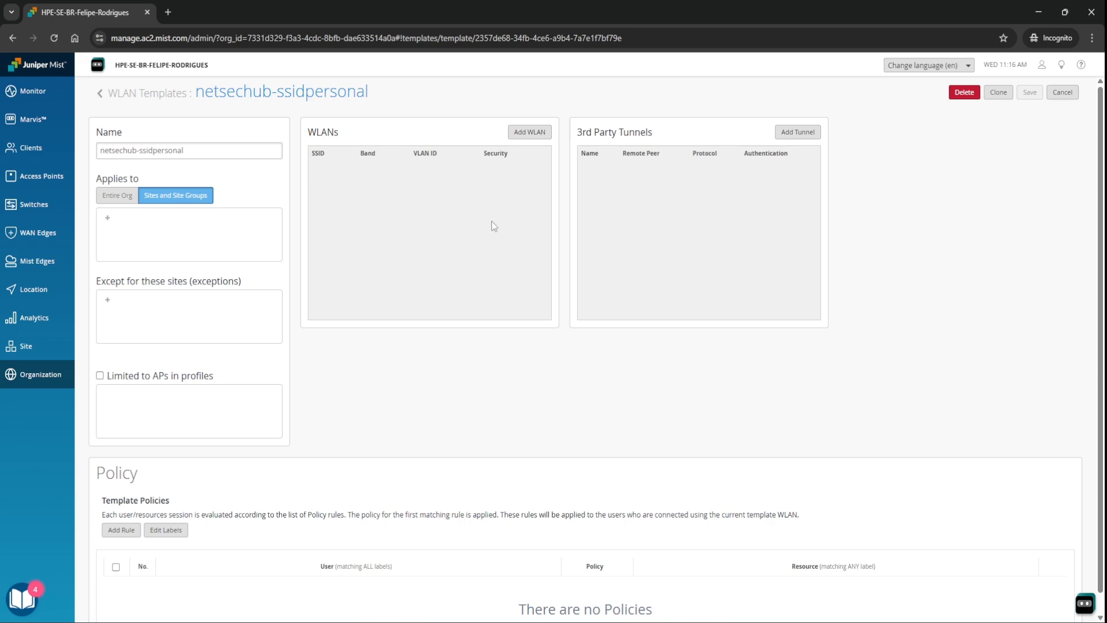
{"action": "left_click", "coordinate": [532, 136]}
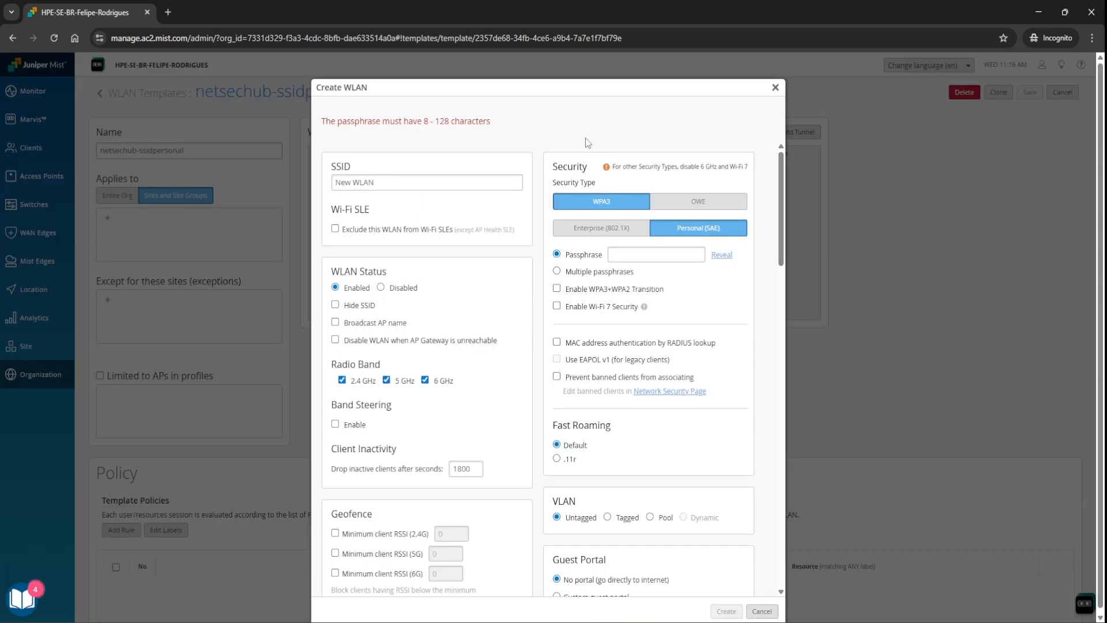
{"action": "left_click", "coordinate": [792, 81]}
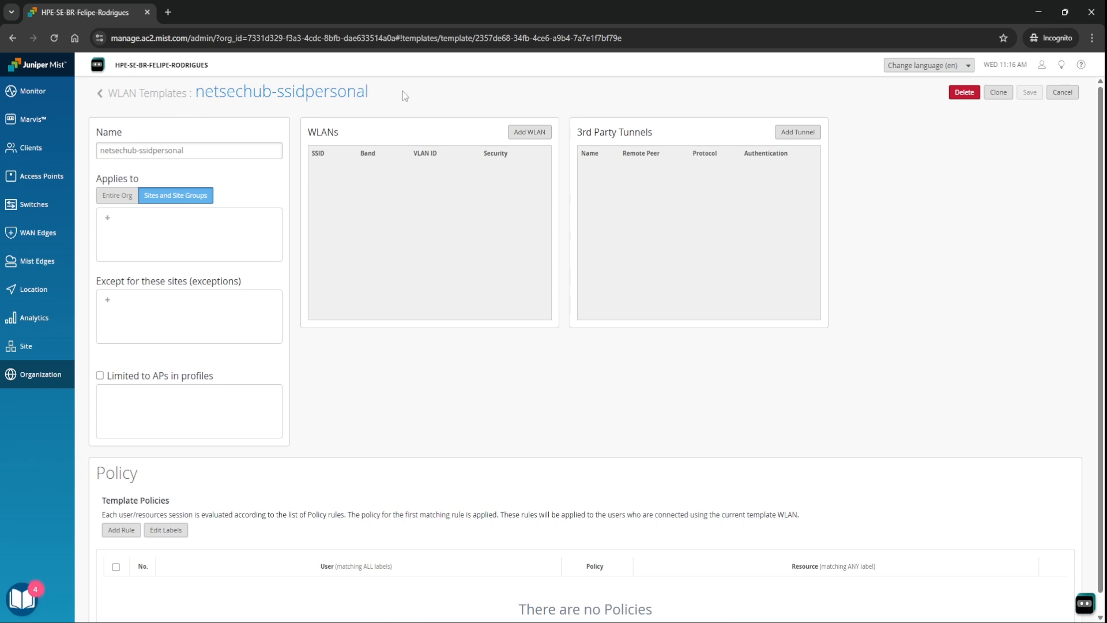
{"action": "left_click_drag", "start_coordinate": [402, 91], "coordinate": [195, 92]}
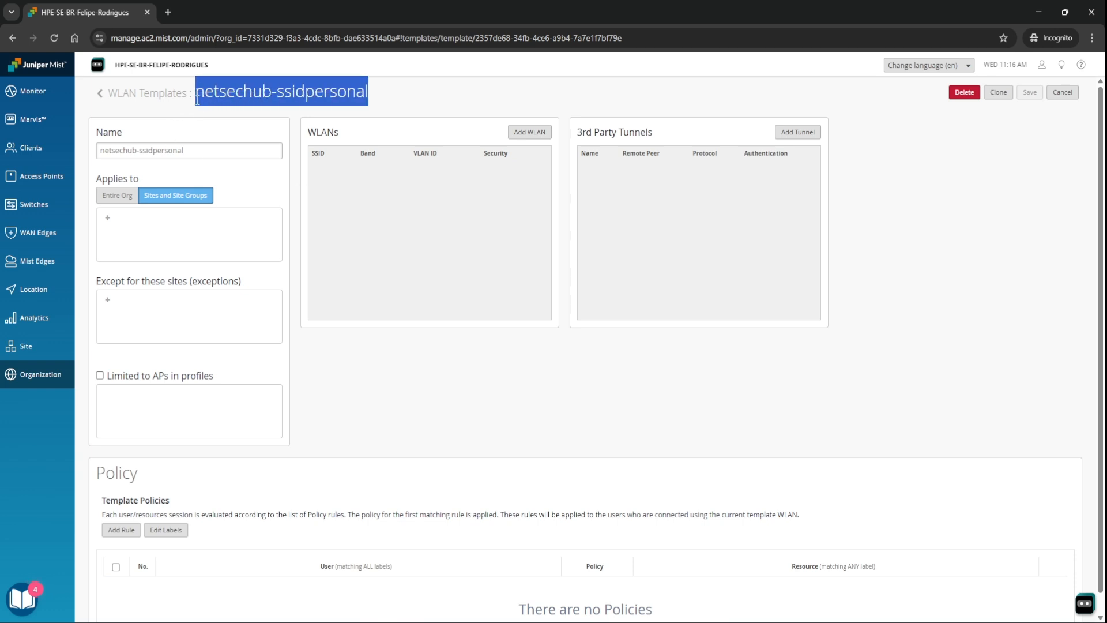
{"action": "left_click", "coordinate": [354, 291]}
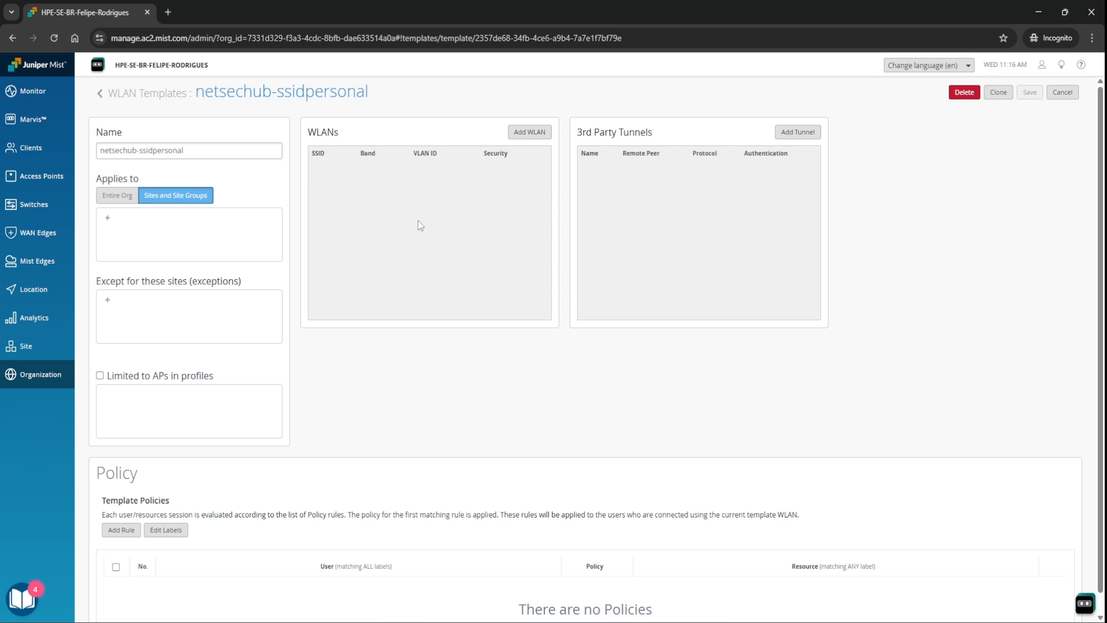
Start a new WLAN in the template and set its SSID to netsechub-mist-wpa3.
{"action": "left_click", "coordinate": [522, 137]}
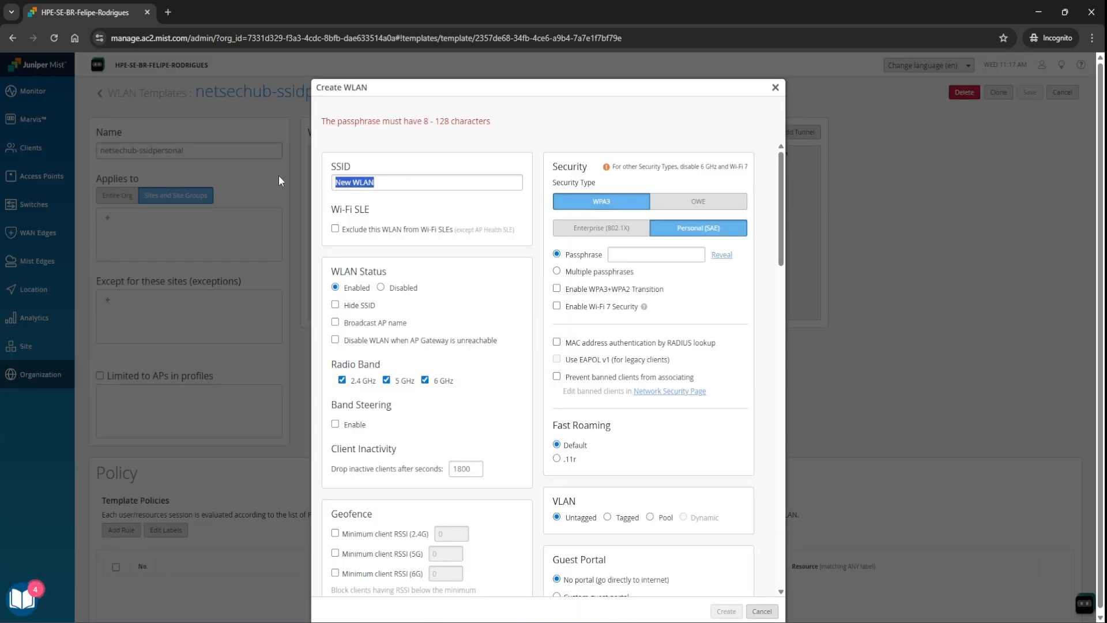
{"action": "type", "text": "netsechub-mist-wpa3"}
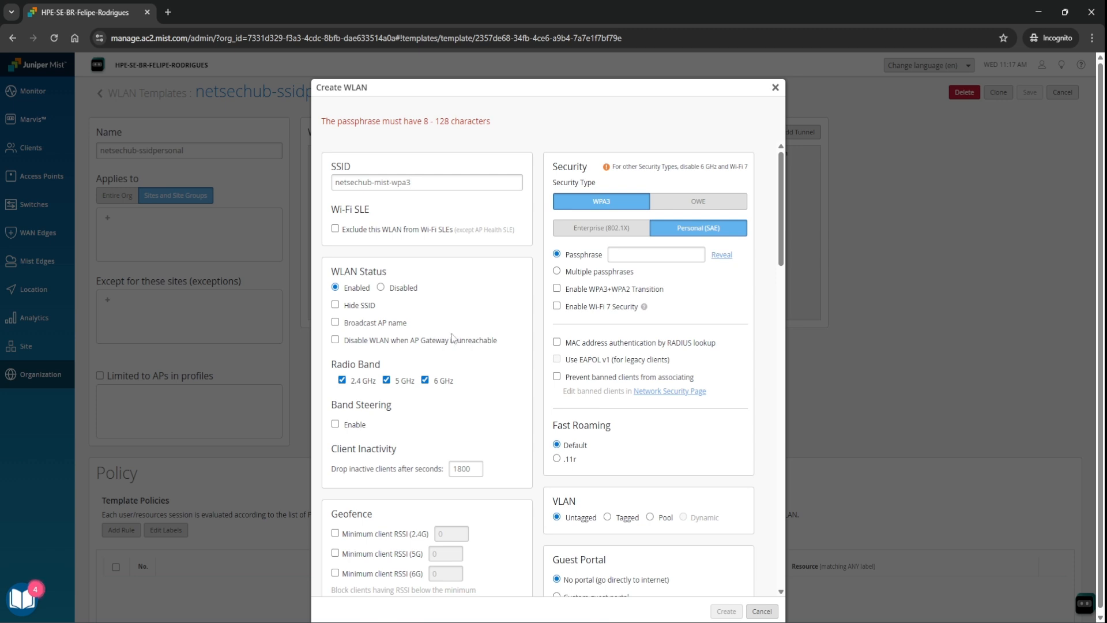
{"action": "left_click_drag", "start_coordinate": [428, 179], "coordinate": [330, 184]}
{"action": "left_click", "coordinate": [410, 206]}
Exclude the new WLAN from Wi-Fi SLEs.
{"action": "left_click_drag", "start_coordinate": [332, 211], "coordinate": [365, 212]}
{"action": "left_click", "coordinate": [381, 212]}
{"action": "left_click", "coordinate": [335, 229]}
{"action": "left_click", "coordinate": [335, 229]}
{"action": "left_click", "coordinate": [335, 229]}
Switch the WLAN status to Disabled and back to Enabled.
{"action": "scroll", "coordinate": [459, 318], "scroll_direction": "down", "scroll_amount": 1}
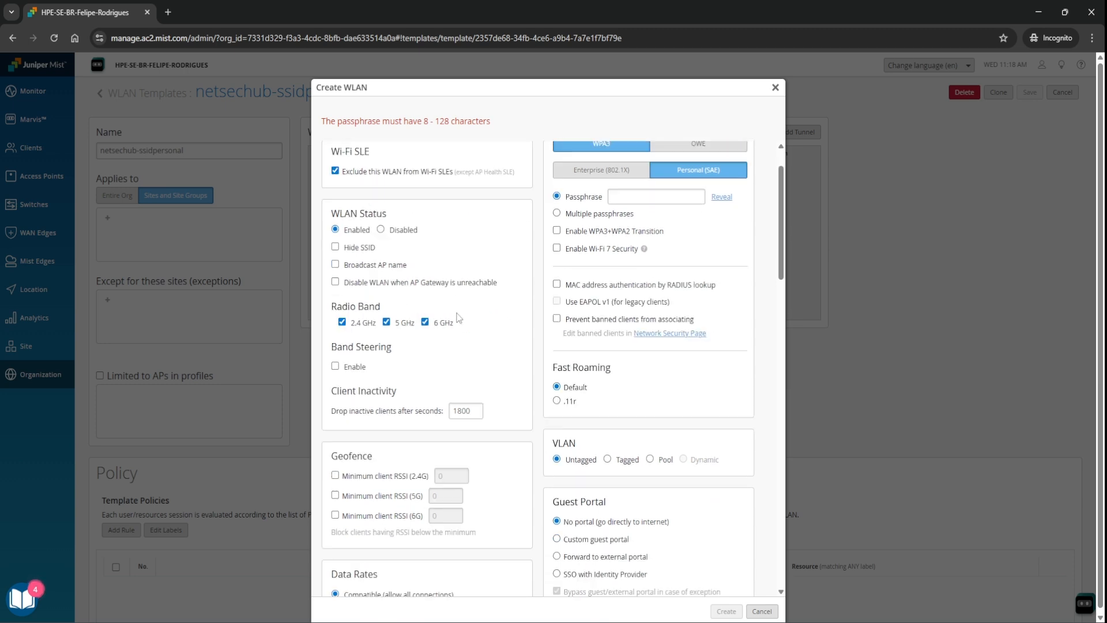
{"action": "scroll", "coordinate": [458, 318], "scroll_direction": "up", "scroll_amount": 1}
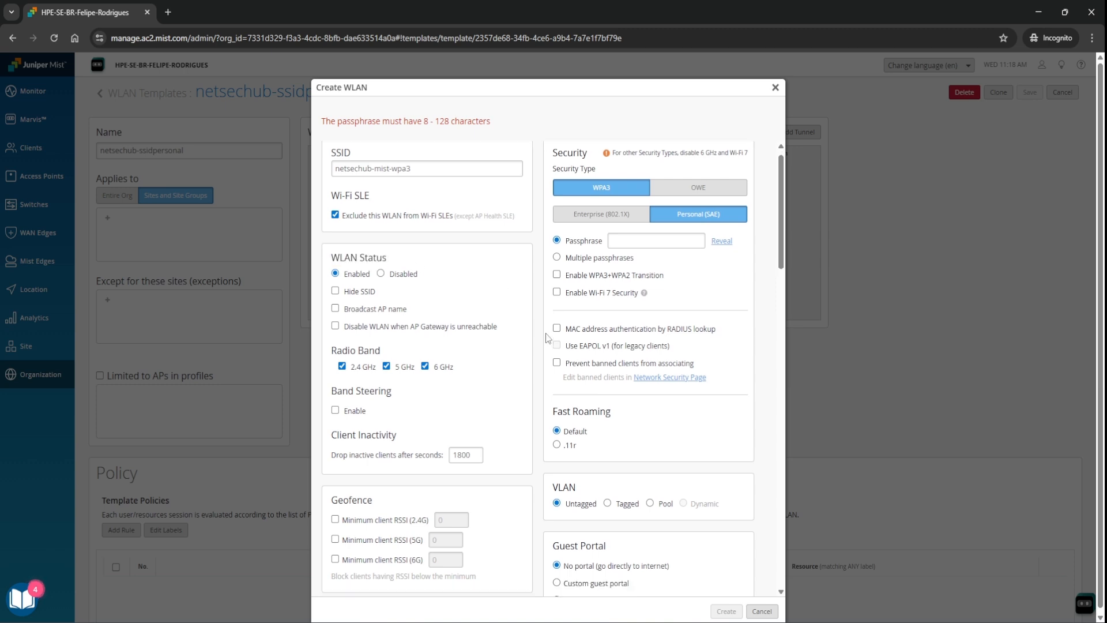
{"action": "scroll", "coordinate": [547, 337], "scroll_direction": "down", "scroll_amount": 1}
{"action": "left_click", "coordinate": [381, 227]}
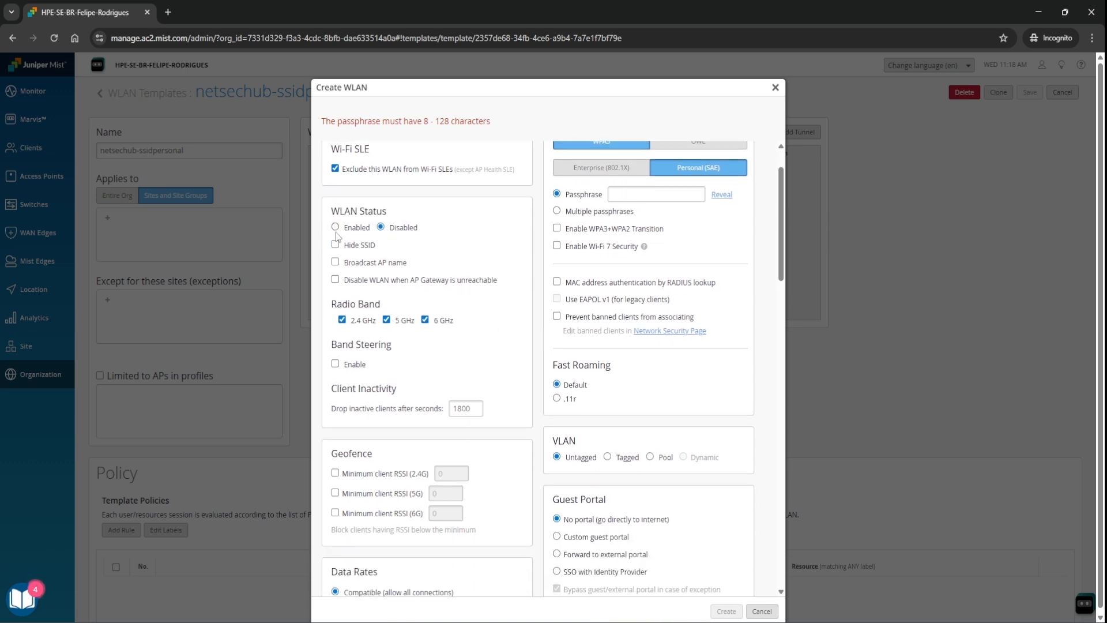
{"action": "left_click", "coordinate": [335, 227]}
Turn on broadcasting of the AP name for the WLAN.
{"action": "left_click_drag", "start_coordinate": [413, 264], "coordinate": [344, 265]}
{"action": "left_click", "coordinate": [429, 263]}
{"action": "scroll", "coordinate": [419, 315], "scroll_direction": "down", "scroll_amount": 1}
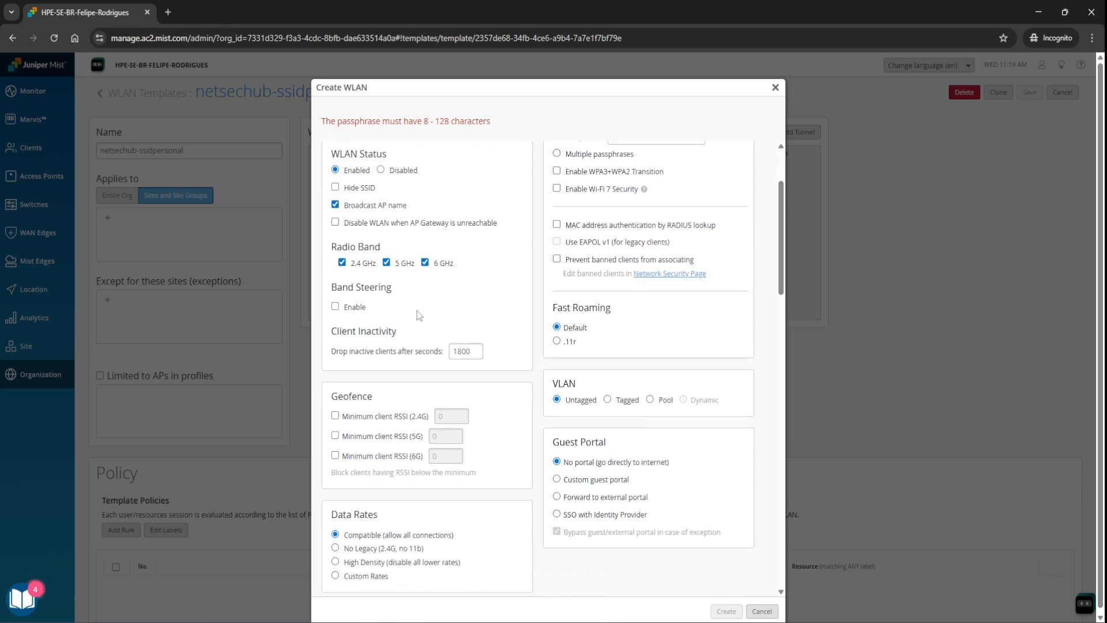
{"action": "scroll", "coordinate": [419, 315], "scroll_direction": "up", "scroll_amount": 1}
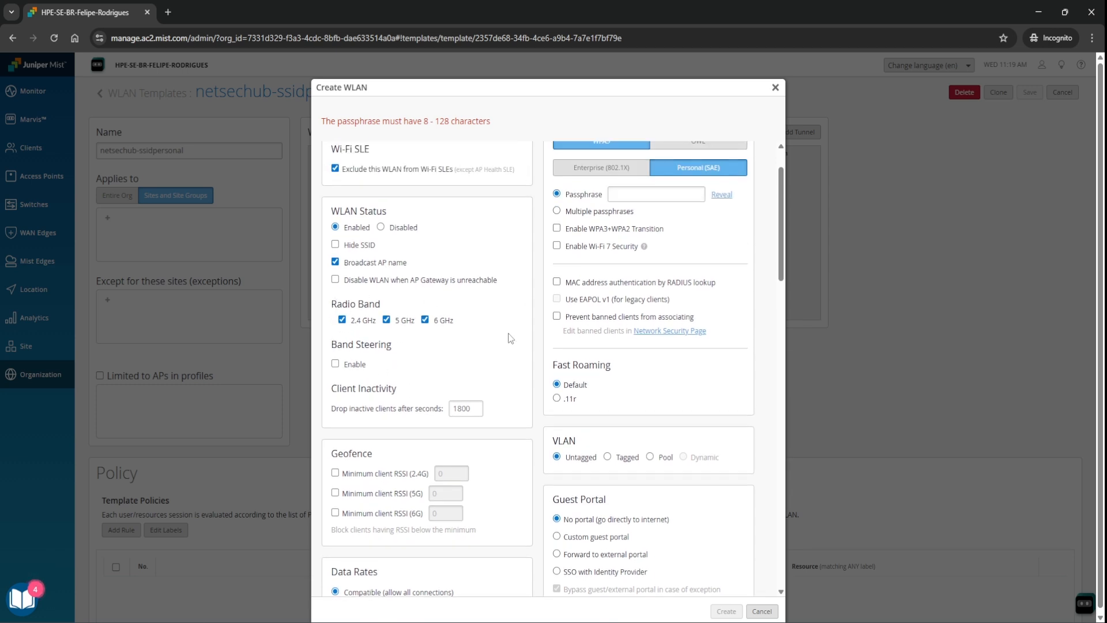
{"action": "scroll", "coordinate": [456, 344], "scroll_direction": "up", "scroll_amount": 1}
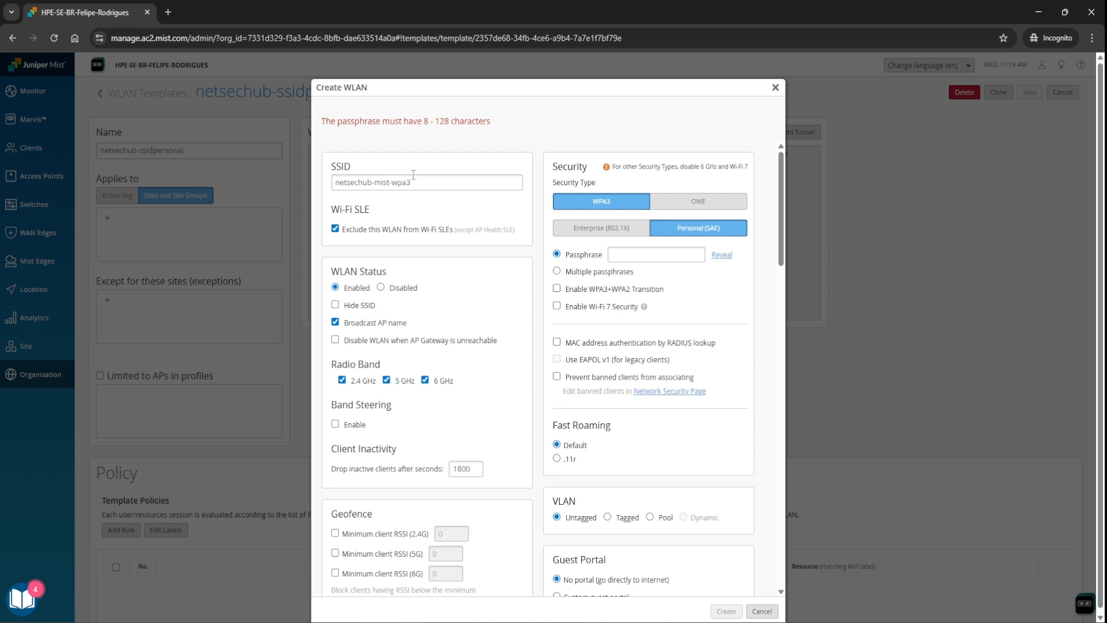
Turn the WLAN's 2.4 GHz and 6 GHz radio bands off and back on.
{"action": "scroll", "coordinate": [493, 329], "scroll_direction": "down", "scroll_amount": 1}
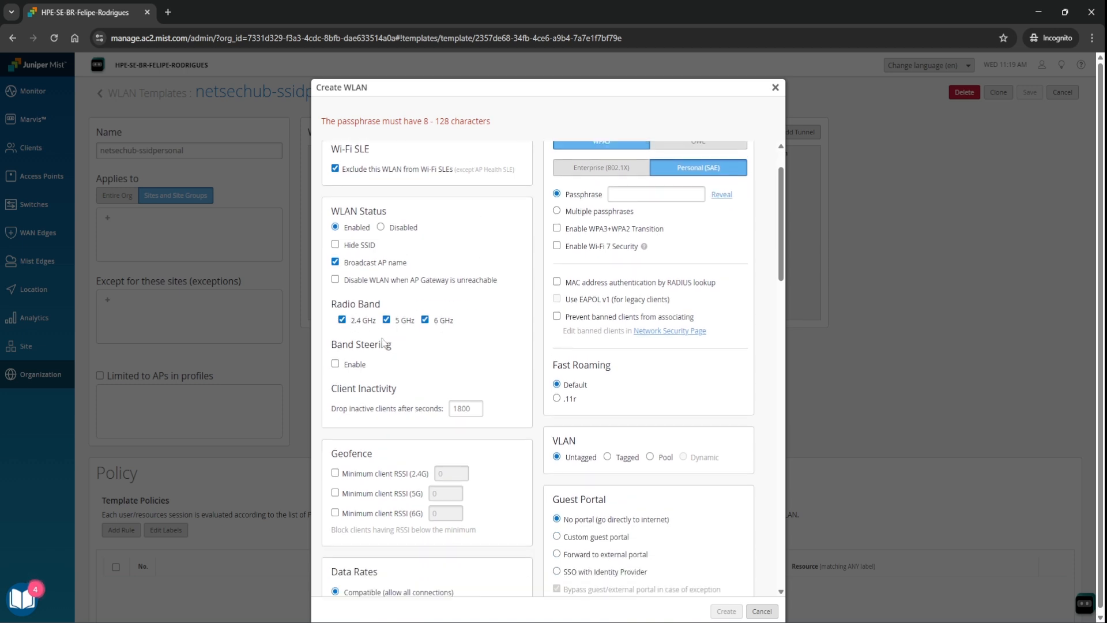
{"action": "left_click", "coordinate": [342, 320]}
{"action": "left_click", "coordinate": [342, 321]}
{"action": "left_click", "coordinate": [342, 321]}
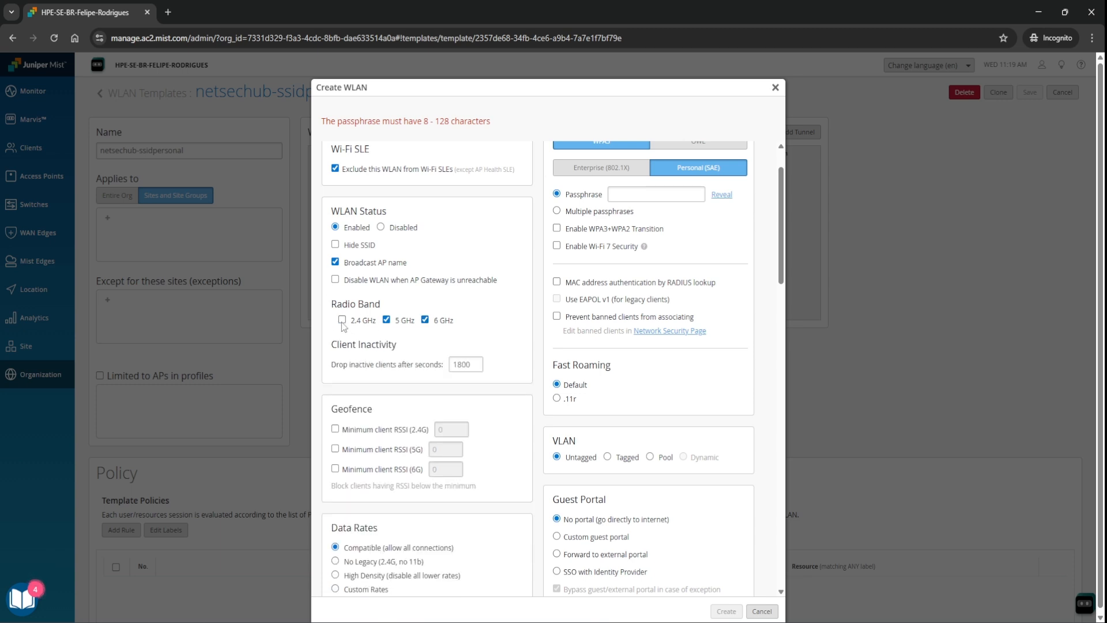
{"action": "left_click", "coordinate": [342, 320]}
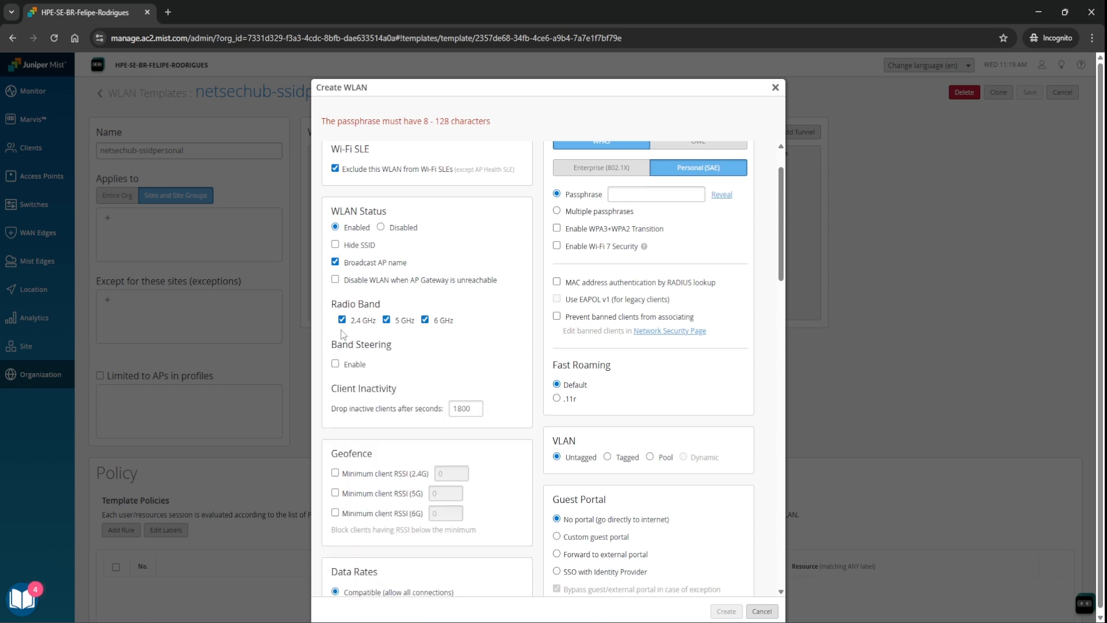
{"action": "left_click", "coordinate": [425, 320]}
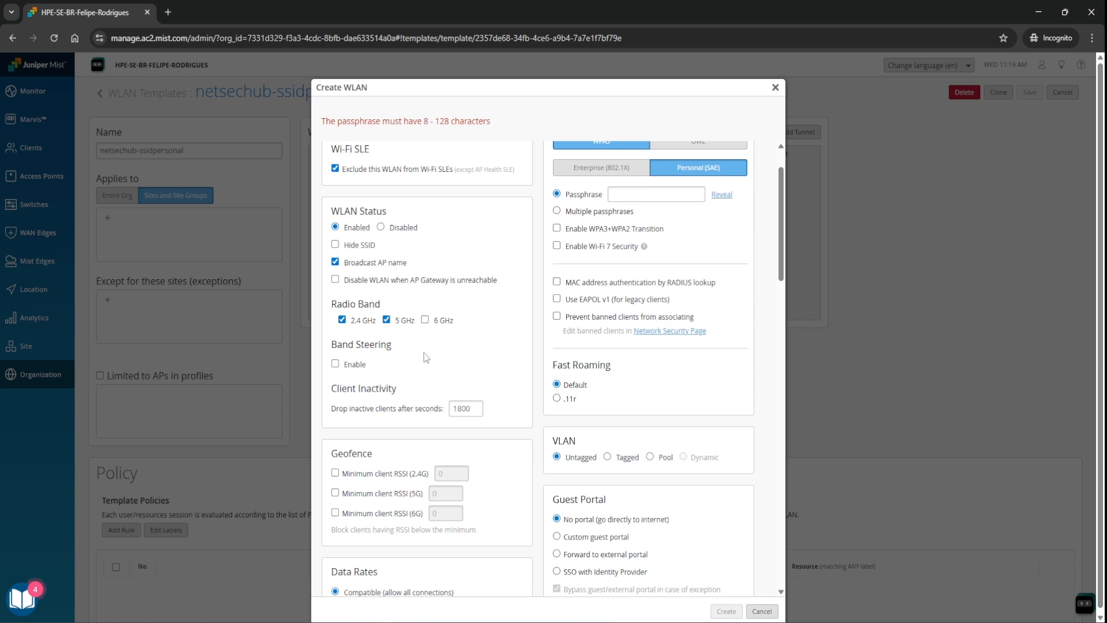
{"action": "left_click", "coordinate": [425, 320]}
{"action": "scroll", "coordinate": [369, 306], "scroll_direction": "down", "scroll_amount": 1}
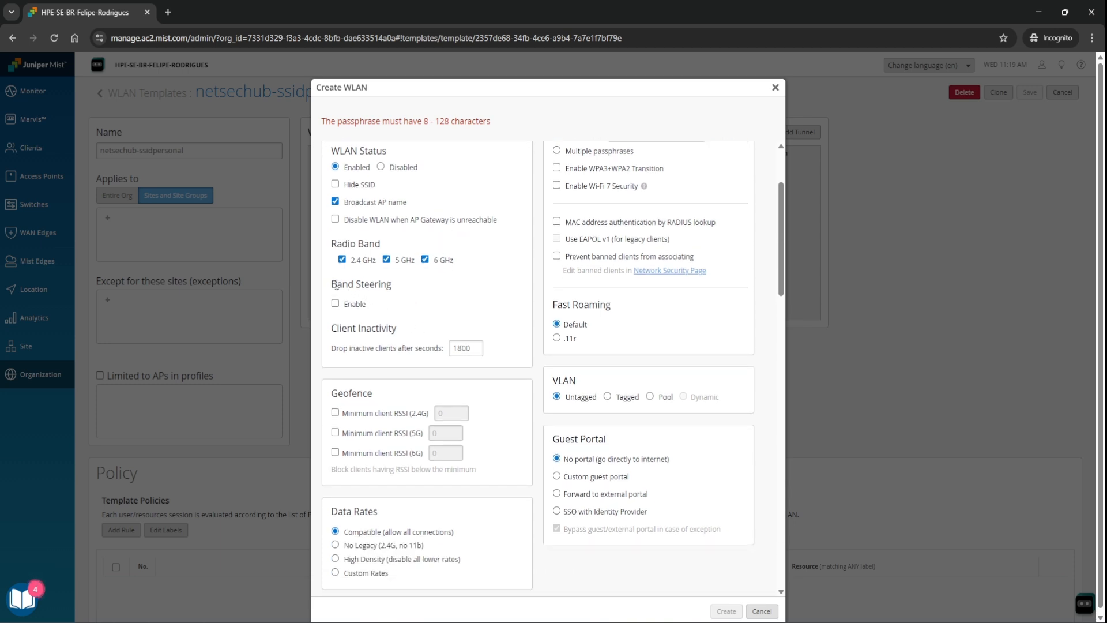
{"action": "left_click_drag", "start_coordinate": [337, 284], "coordinate": [393, 285]}
{"action": "left_click", "coordinate": [380, 291]}
{"action": "left_click_drag", "start_coordinate": [334, 286], "coordinate": [409, 264]}
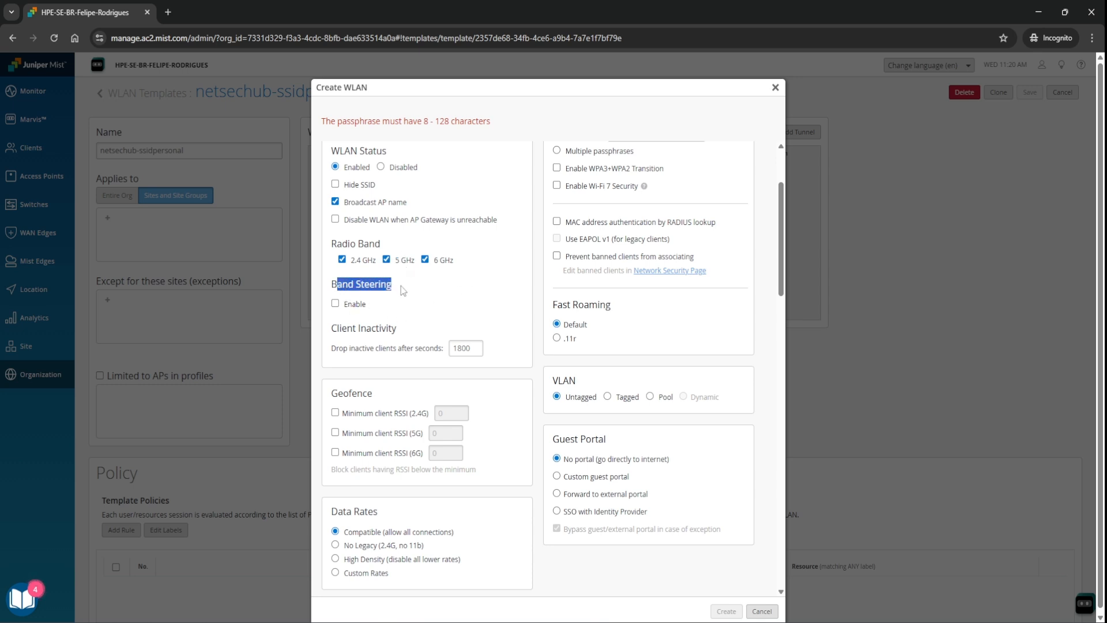
Review the WLAN's band steering and client inactivity settings.
{"action": "left_click", "coordinate": [409, 264]}
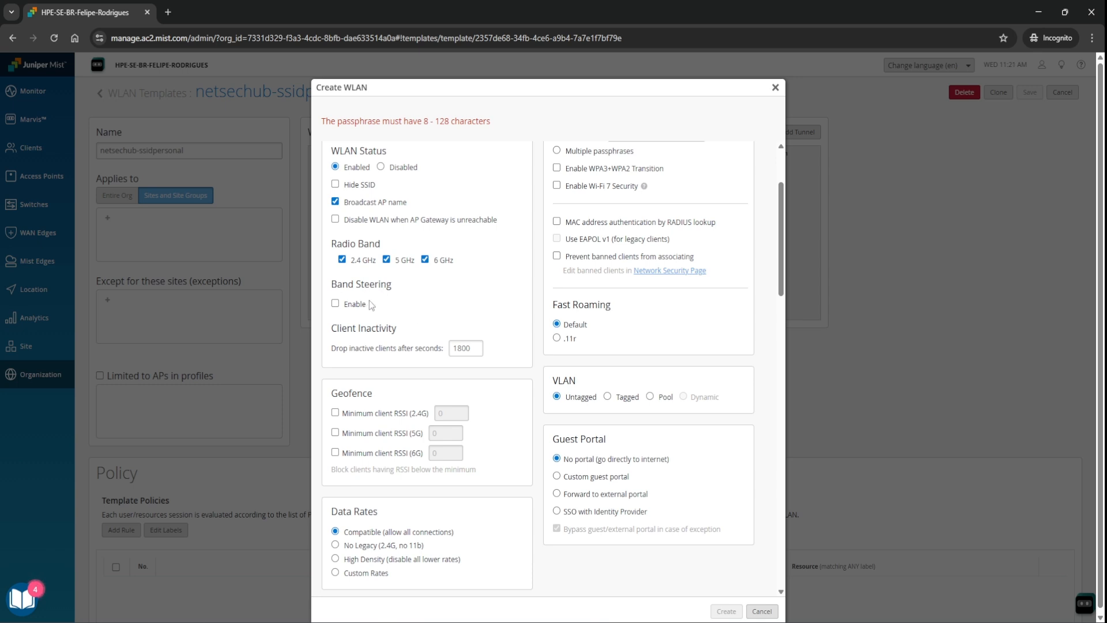
{"action": "scroll", "coordinate": [385, 295], "scroll_direction": "down", "scroll_amount": 1}
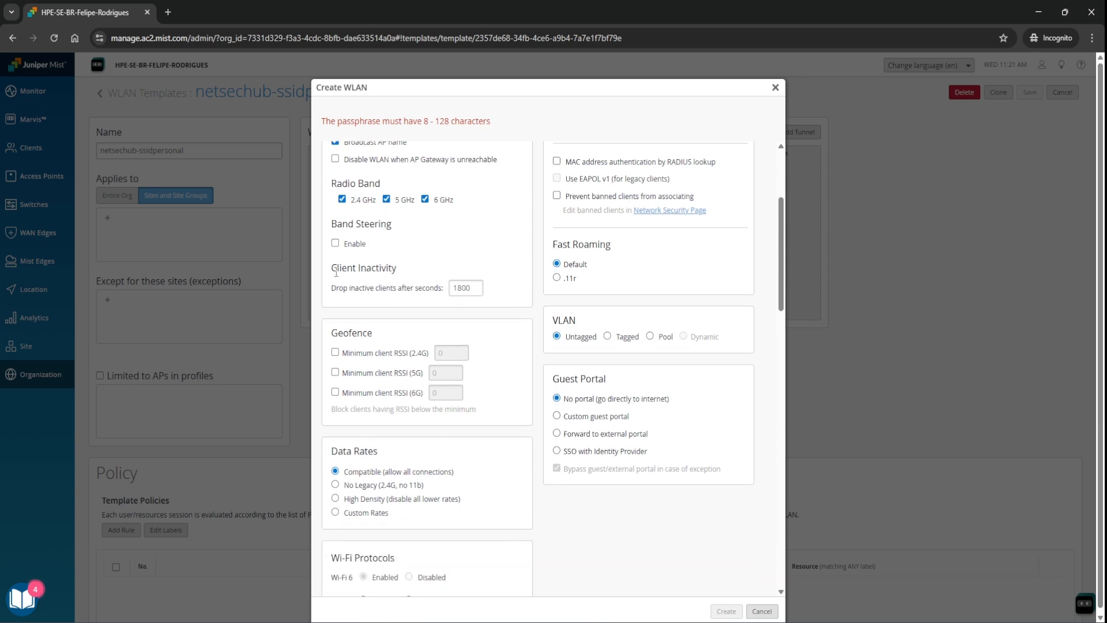
{"action": "left_click_drag", "start_coordinate": [331, 267], "coordinate": [412, 264]}
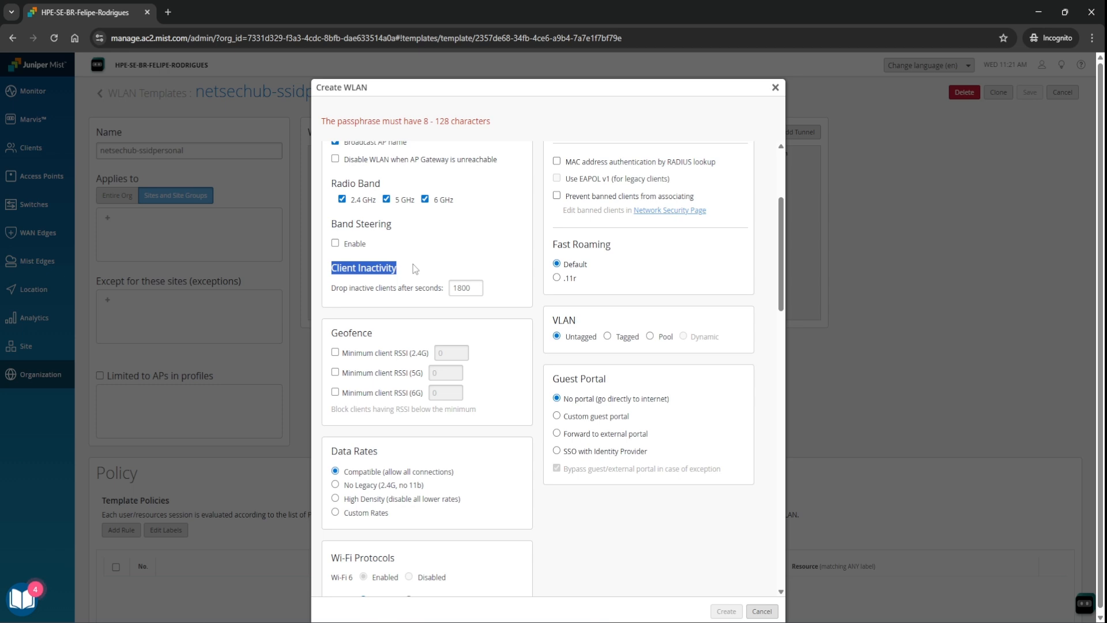
{"action": "double_click", "coordinate": [476, 290]}
{"action": "left_click", "coordinate": [465, 288]}
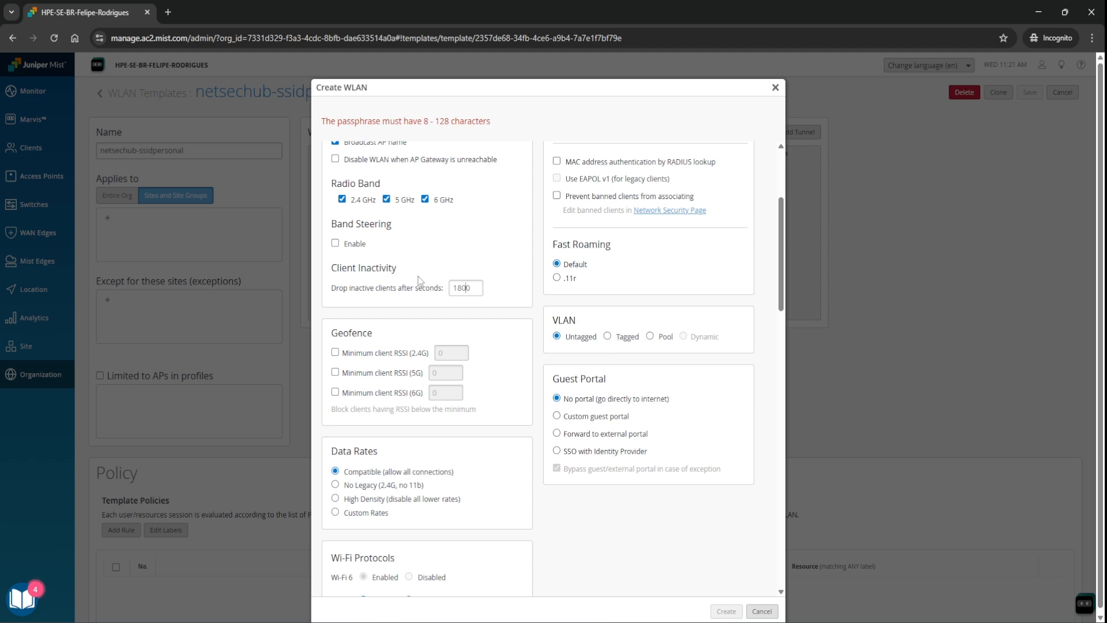
{"action": "scroll", "coordinate": [485, 314], "scroll_direction": "down", "scroll_amount": 1}
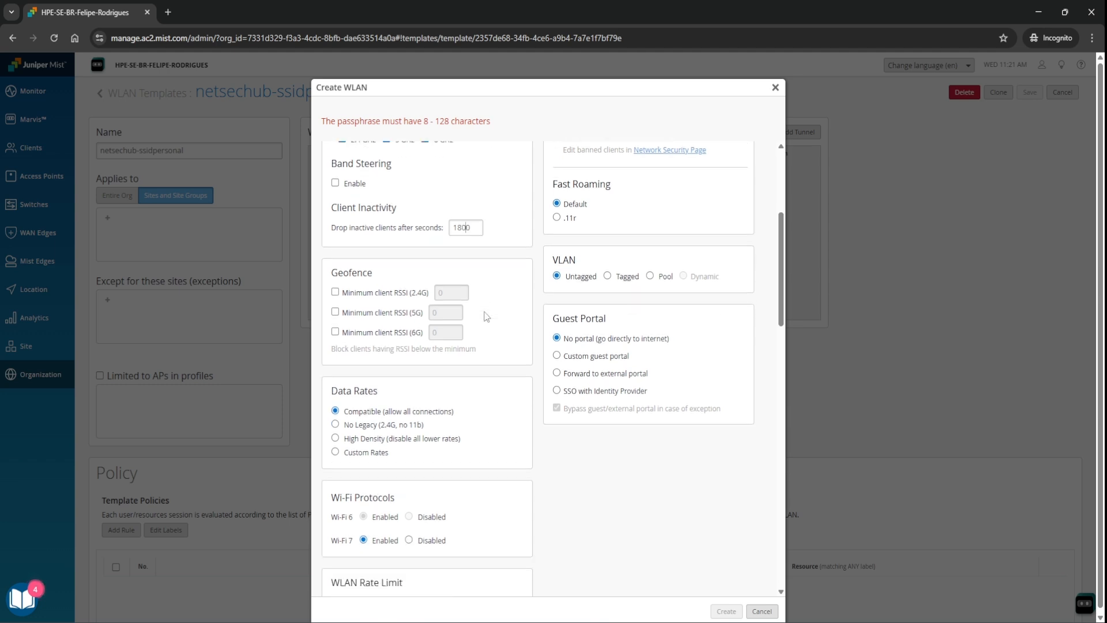
Turn the 2.4G minimum client RSSI geofence on and back off.
{"action": "left_click_drag", "start_coordinate": [338, 273], "coordinate": [388, 275]}
{"action": "left_click", "coordinate": [389, 275]}
{"action": "left_click", "coordinate": [369, 294]}
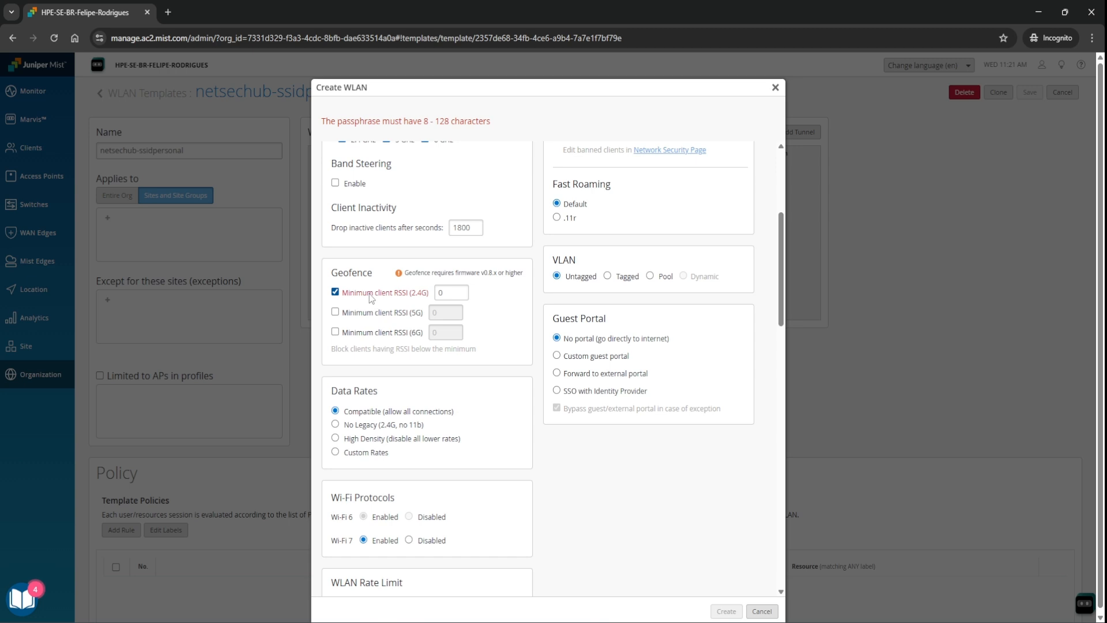
{"action": "left_click", "coordinate": [370, 294]}
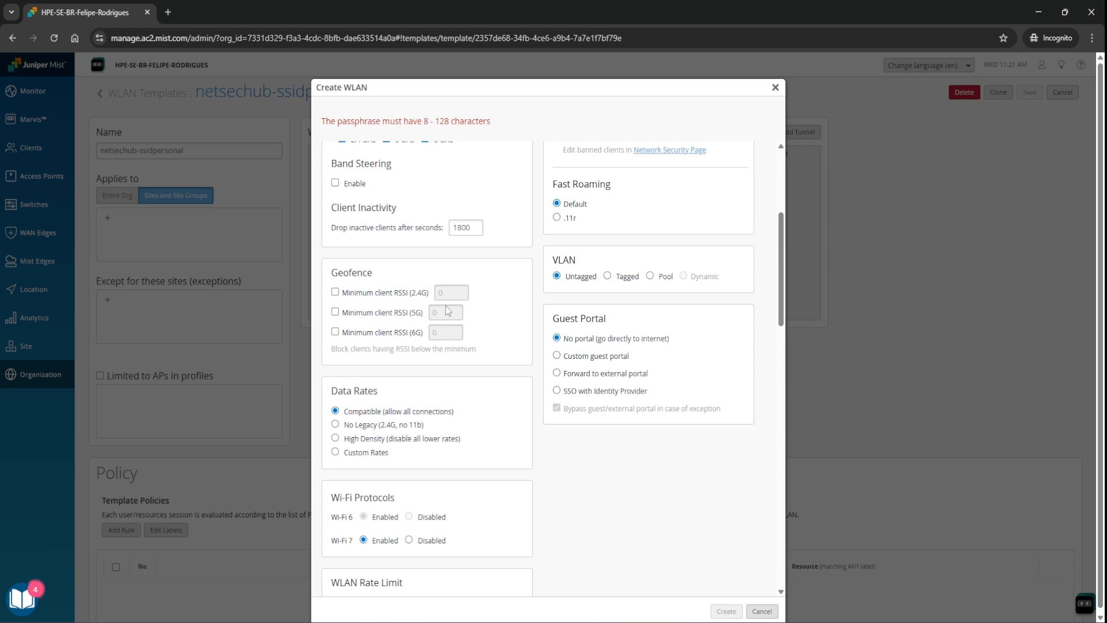
{"action": "double_click", "coordinate": [340, 275]}
{"action": "left_click", "coordinate": [340, 274]}
Try Custom Rates for the WLAN's data rates and look over the rate lists for each band.
{"action": "scroll", "coordinate": [479, 327], "scroll_direction": "down", "scroll_amount": 1}
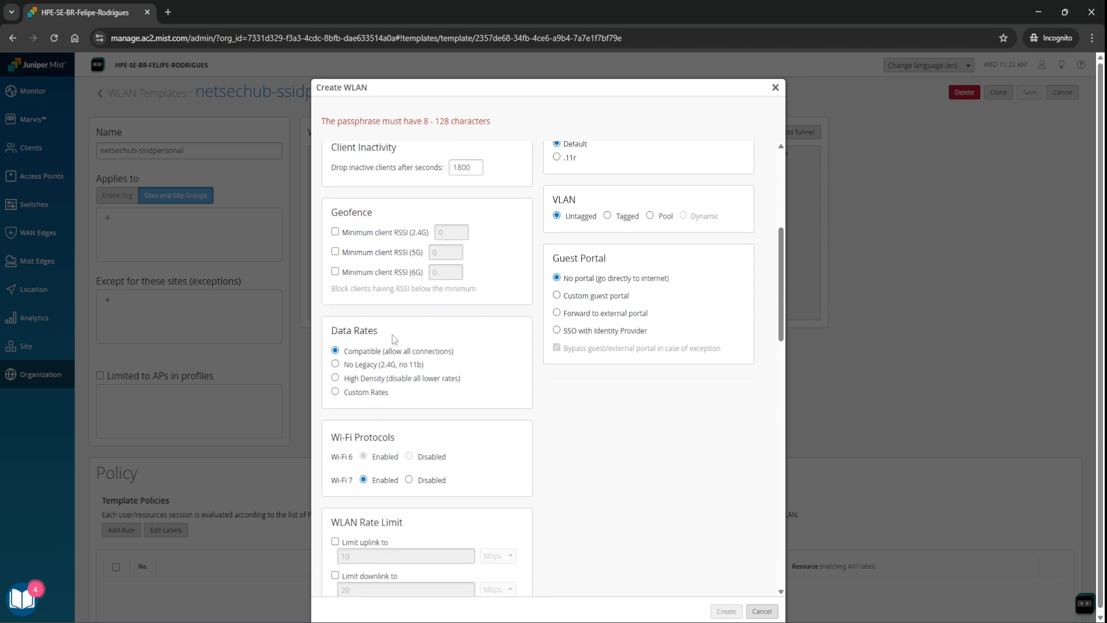
{"action": "scroll", "coordinate": [444, 334], "scroll_direction": "down", "scroll_amount": 1}
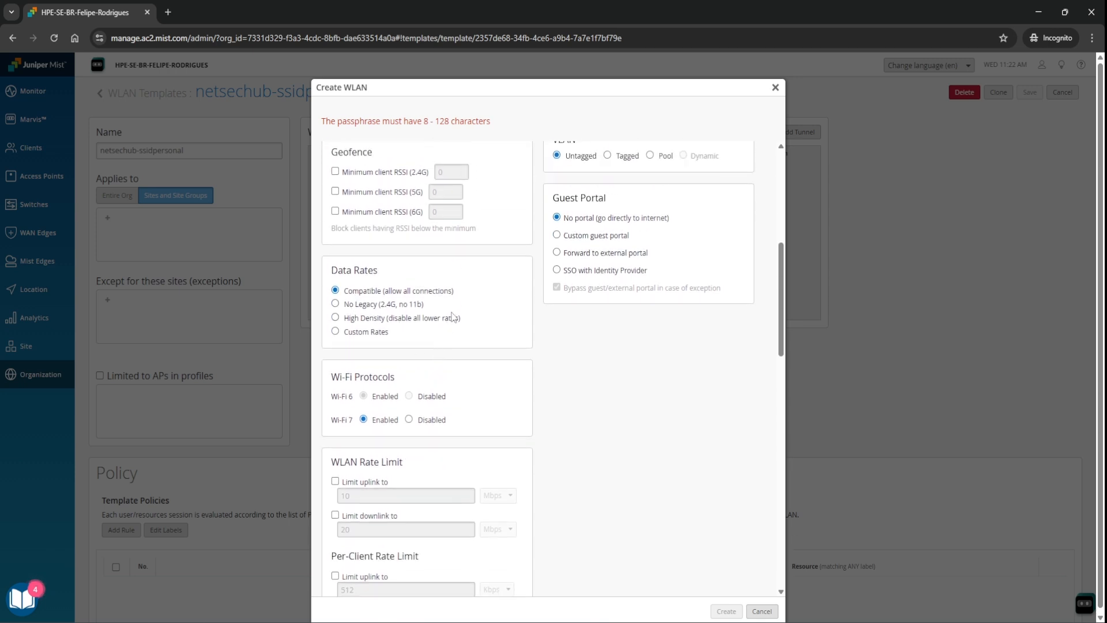
{"action": "left_click", "coordinate": [336, 333]}
{"action": "scroll", "coordinate": [408, 454], "scroll_direction": "down", "scroll_amount": 1}
{"action": "scroll", "coordinate": [419, 422], "scroll_direction": "up", "scroll_amount": 1}
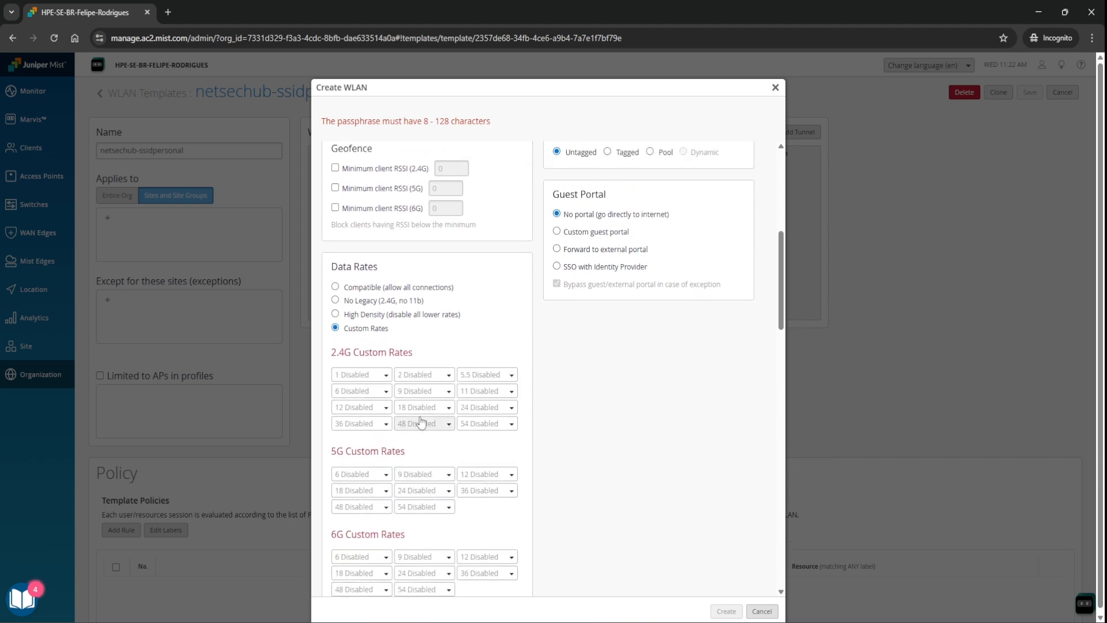
{"action": "scroll", "coordinate": [424, 490], "scroll_direction": "down", "scroll_amount": 1}
{"action": "scroll", "coordinate": [425, 496], "scroll_direction": "up", "scroll_amount": 1}
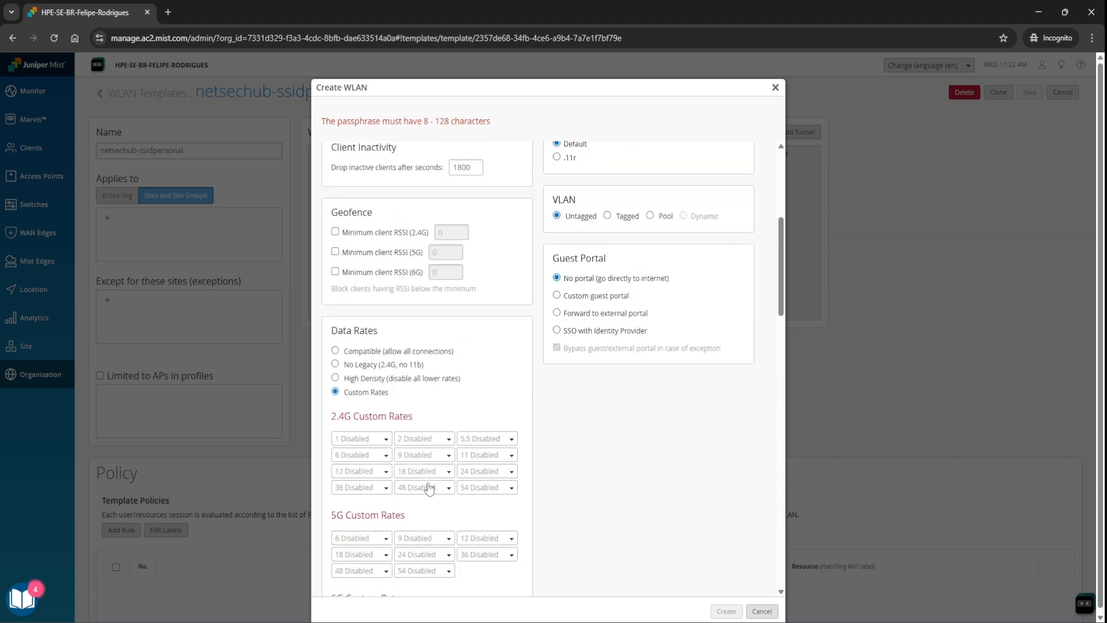
Compare the High Density and Custom Rates options, and set the WLAN's data rates to No Legacy (2.4G, no 11b).
{"action": "left_click", "coordinate": [336, 351]}
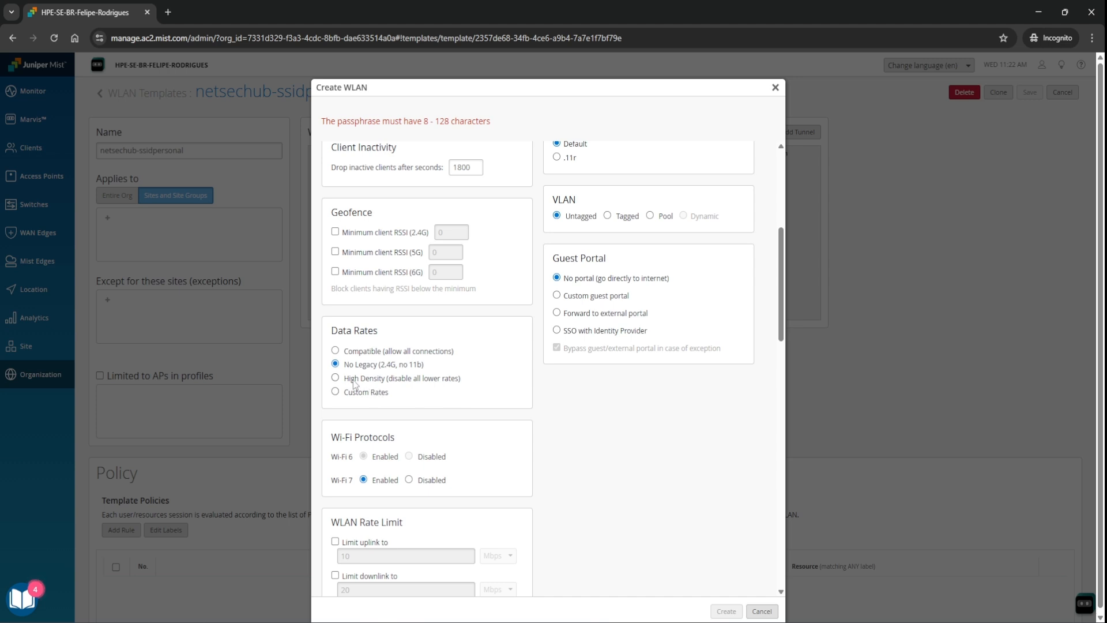
{"action": "left_click", "coordinate": [334, 380]}
{"action": "left_click", "coordinate": [336, 392]}
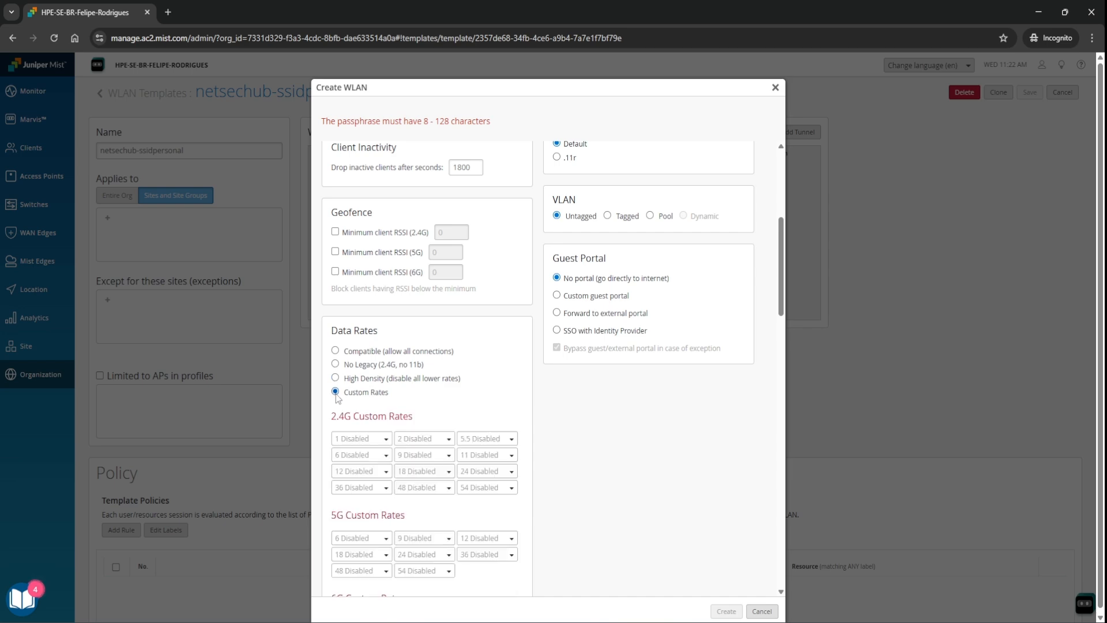
{"action": "scroll", "coordinate": [352, 455], "scroll_direction": "down", "scroll_amount": 2}
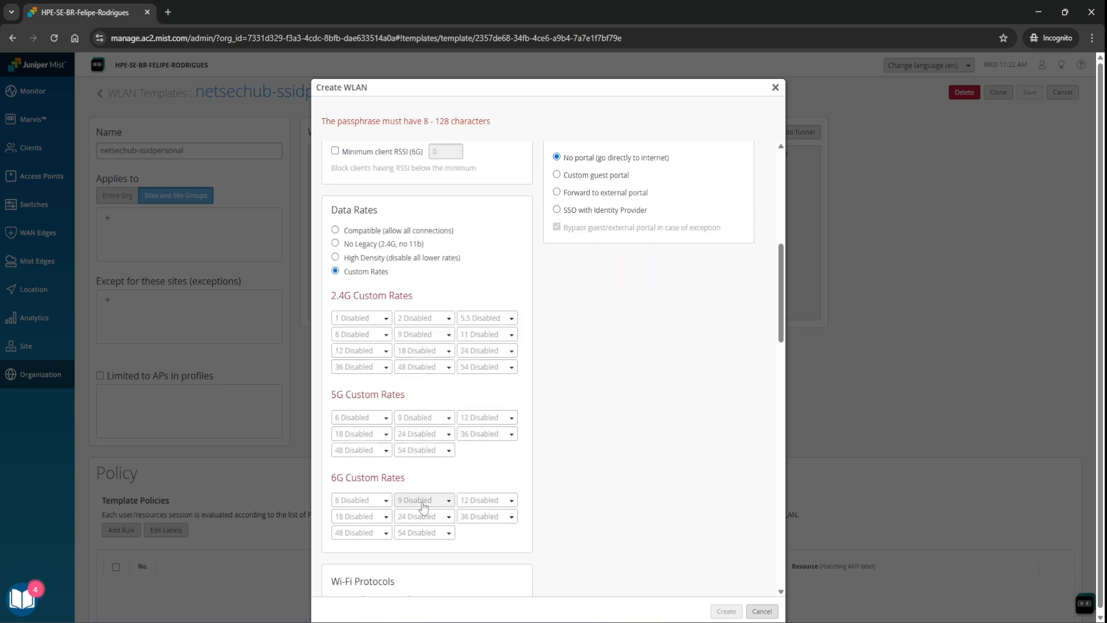
{"action": "scroll", "coordinate": [424, 507], "scroll_direction": "up", "scroll_amount": 5}
{"action": "scroll", "coordinate": [423, 514], "scroll_direction": "down", "scroll_amount": 3}
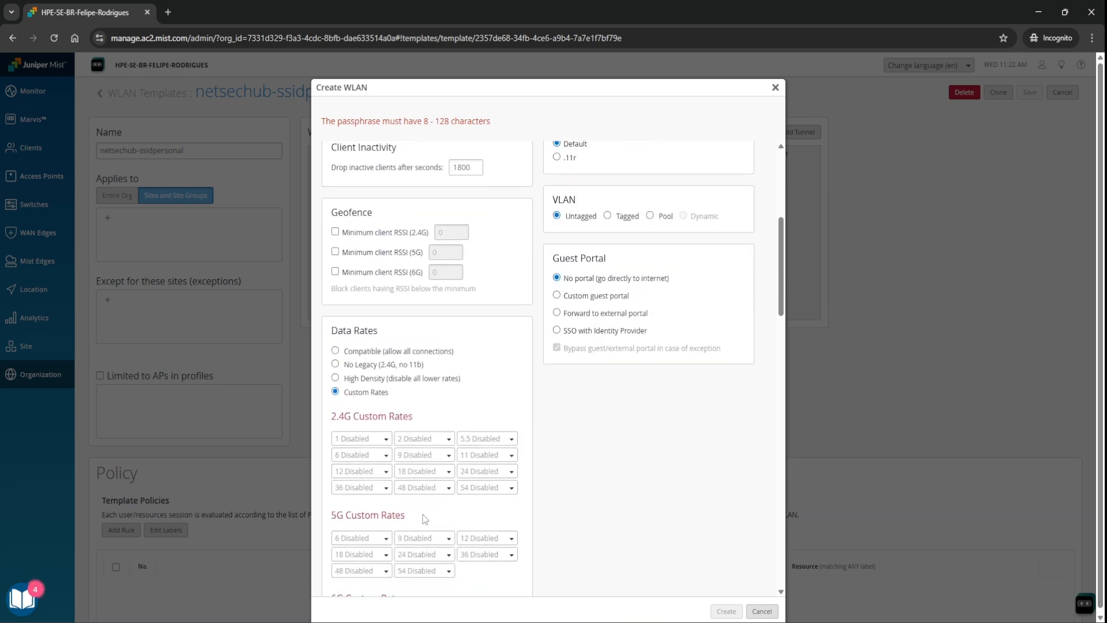
{"action": "scroll", "coordinate": [424, 514], "scroll_direction": "down", "scroll_amount": 2}
{"action": "scroll", "coordinate": [421, 504], "scroll_direction": "up", "scroll_amount": 2}
{"action": "left_click", "coordinate": [336, 365]}
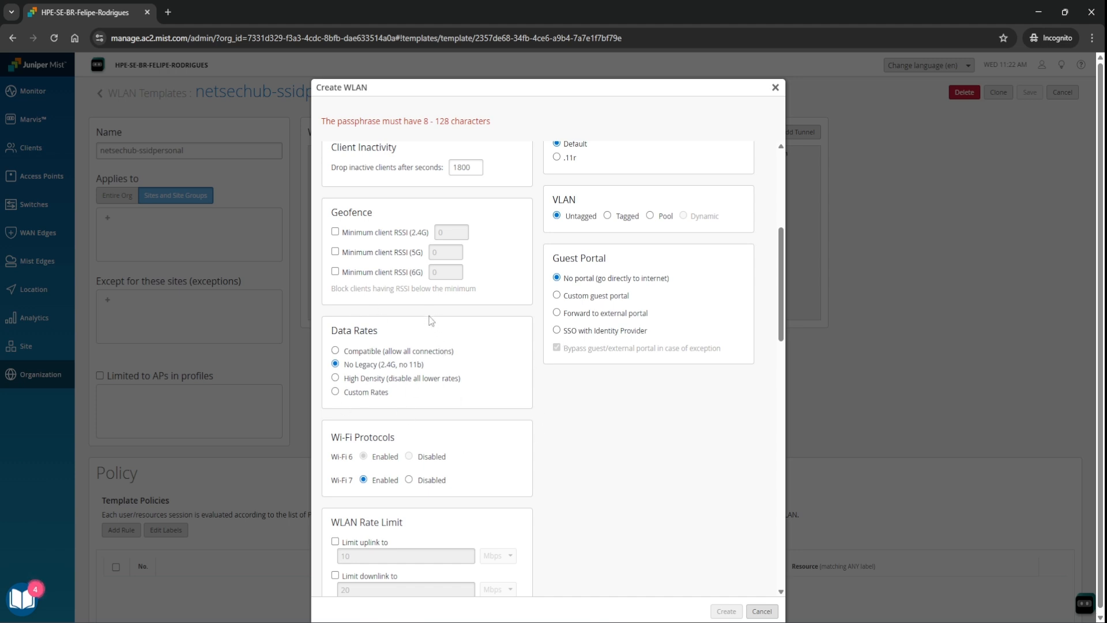
Examine the Wi-Fi Protocols settings and the note on what other security types require.
{"action": "scroll", "coordinate": [542, 448], "scroll_direction": "down", "scroll_amount": 1}
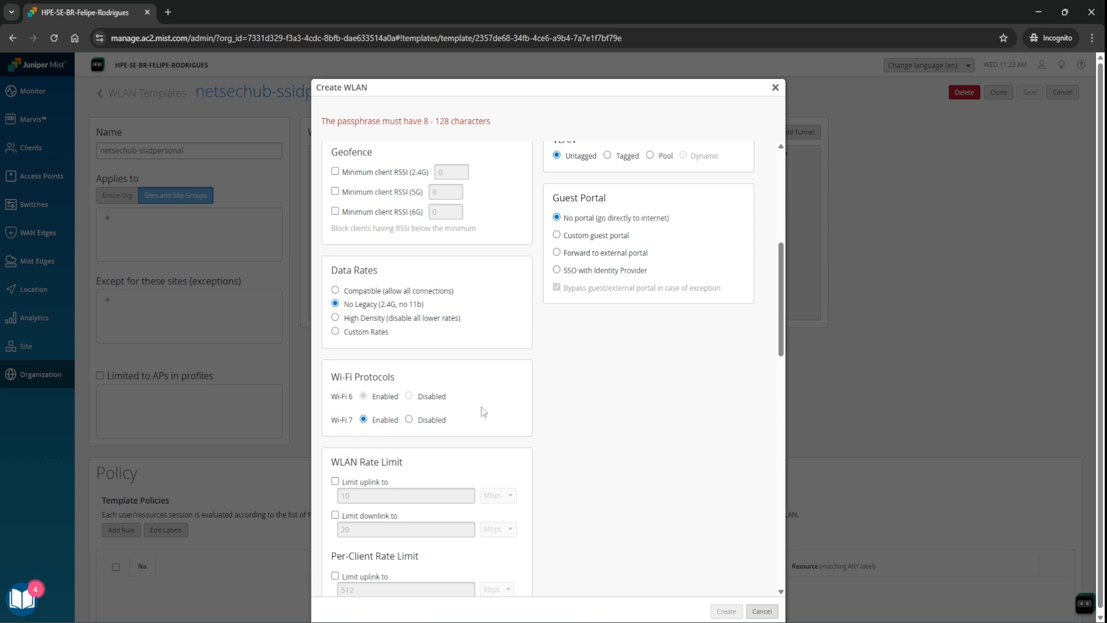
{"action": "scroll", "coordinate": [490, 415], "scroll_direction": "up", "scroll_amount": 1}
{"action": "scroll", "coordinate": [493, 416], "scroll_direction": "down", "scroll_amount": 1}
{"action": "scroll", "coordinate": [497, 425], "scroll_direction": "up", "scroll_amount": 1}
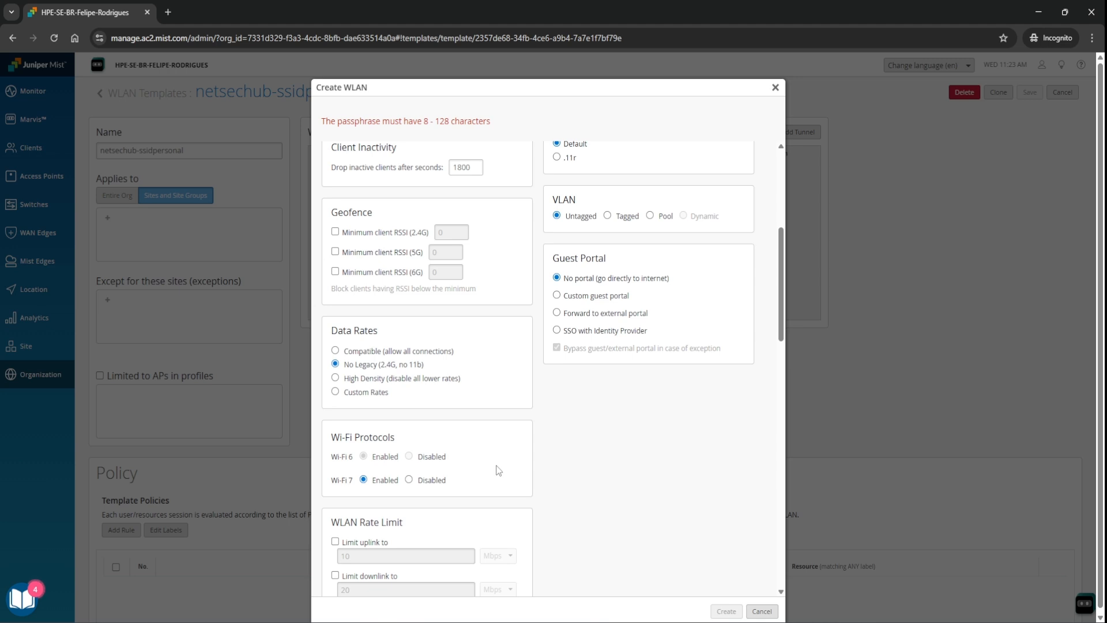
{"action": "scroll", "coordinate": [524, 474], "scroll_direction": "up", "scroll_amount": 1}
{"action": "scroll", "coordinate": [526, 519], "scroll_direction": "up", "scroll_amount": 4}
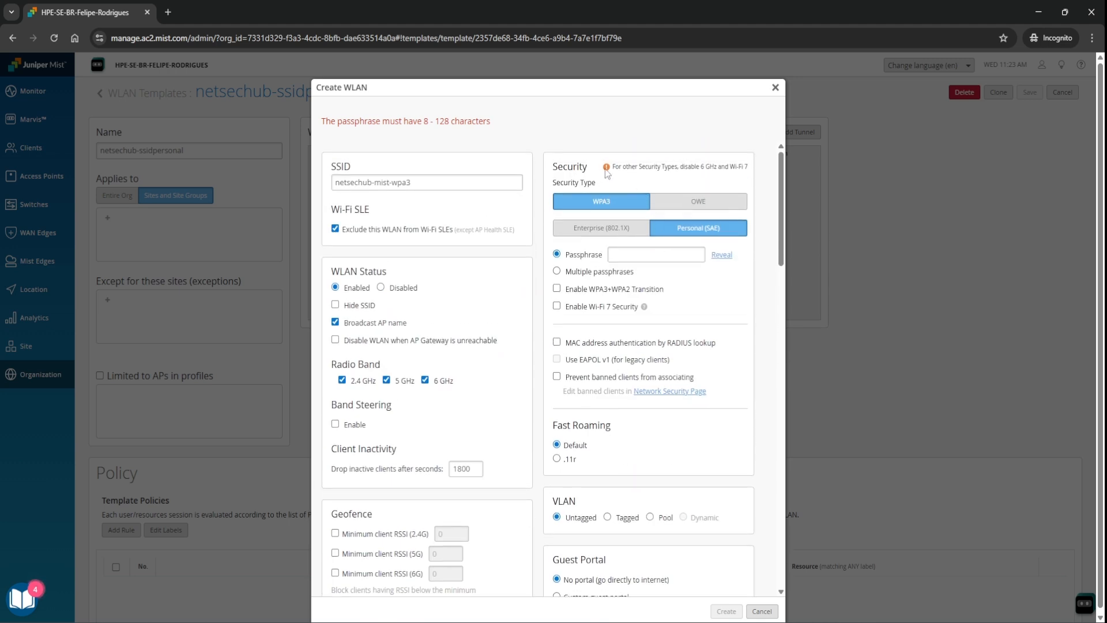
{"action": "left_click_drag", "start_coordinate": [613, 166], "coordinate": [747, 164]}
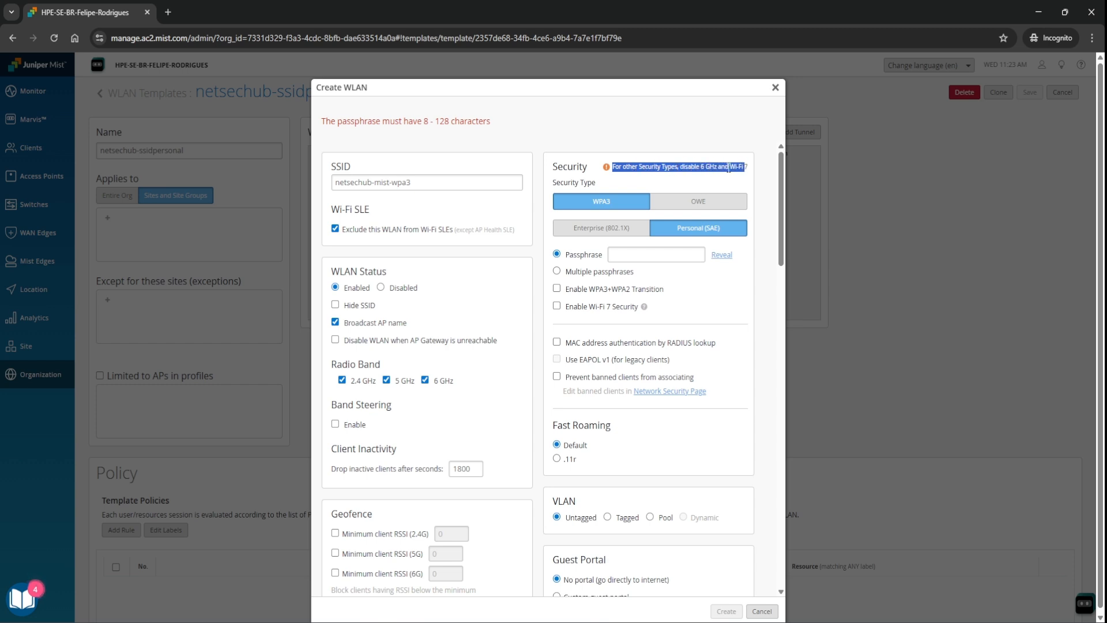
{"action": "left_click", "coordinate": [721, 168]}
Disable the Wi-Fi 7 protocol for the WLAN.
{"action": "scroll", "coordinate": [501, 395], "scroll_direction": "down", "scroll_amount": 3}
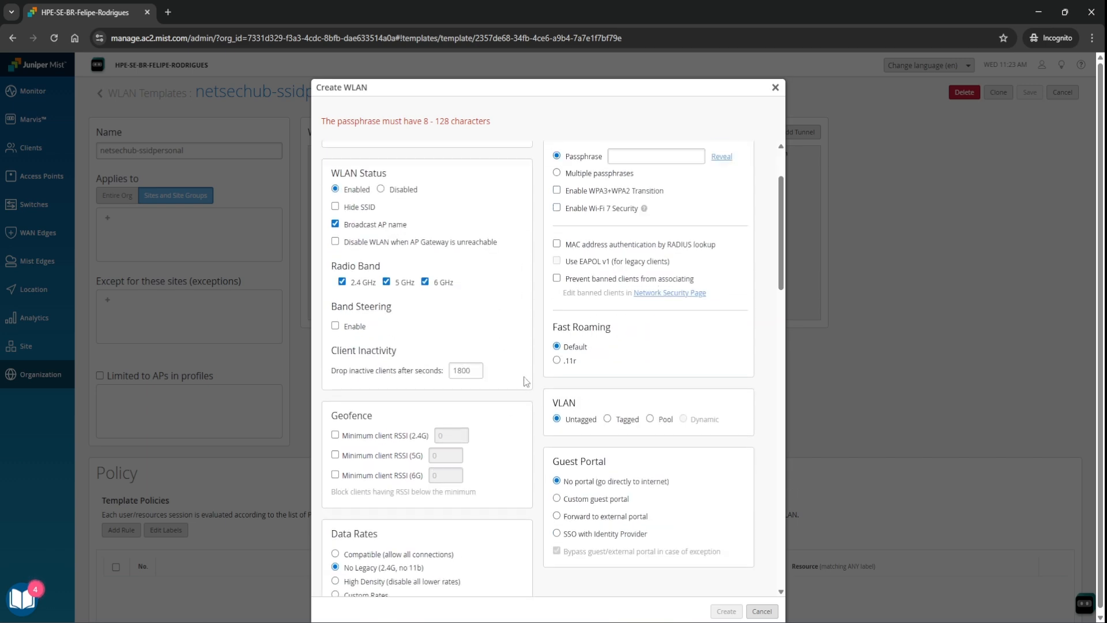
{"action": "scroll", "coordinate": [507, 403], "scroll_direction": "up", "scroll_amount": 3}
{"action": "scroll", "coordinate": [510, 399], "scroll_direction": "down", "scroll_amount": 1}
{"action": "scroll", "coordinate": [510, 400], "scroll_direction": "down", "scroll_amount": 3}
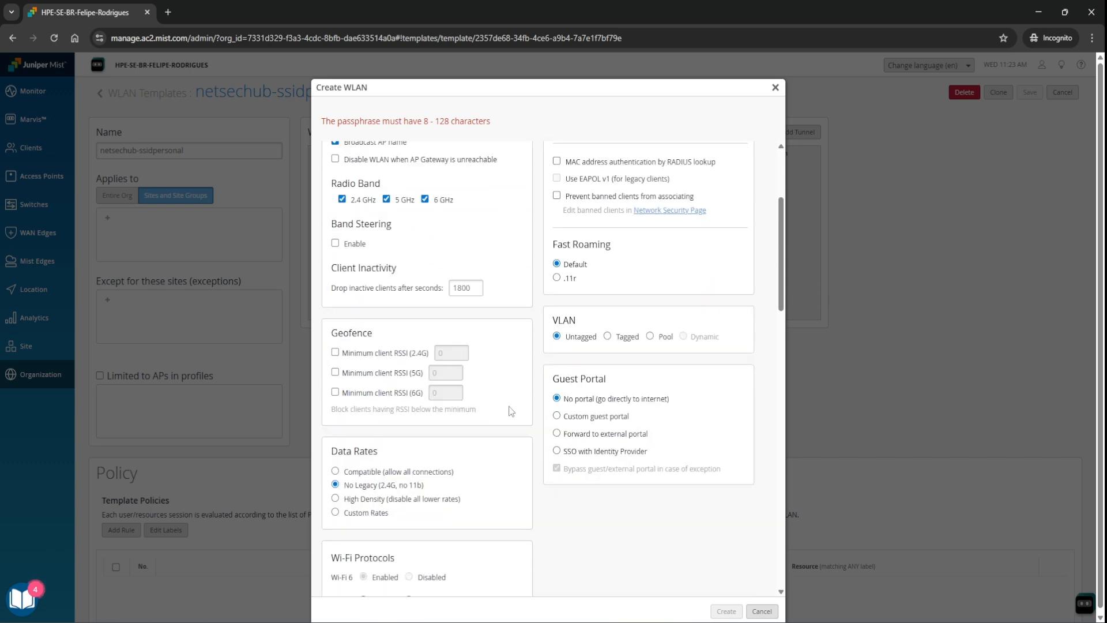
{"action": "scroll", "coordinate": [509, 410], "scroll_direction": "down", "scroll_amount": 2}
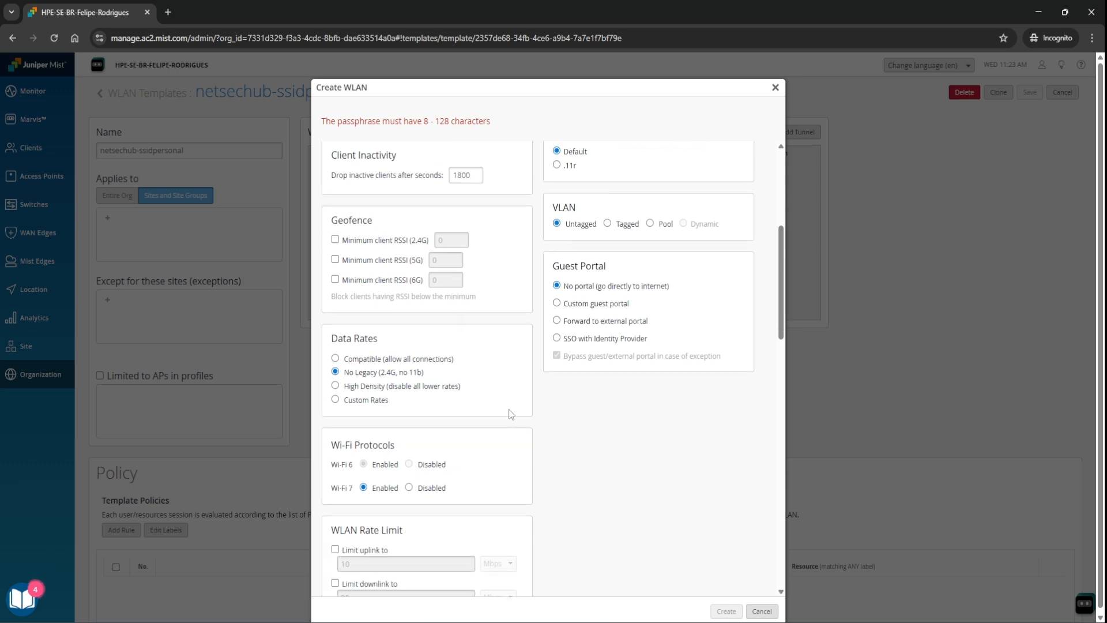
{"action": "scroll", "coordinate": [430, 453], "scroll_direction": "down", "scroll_amount": 1}
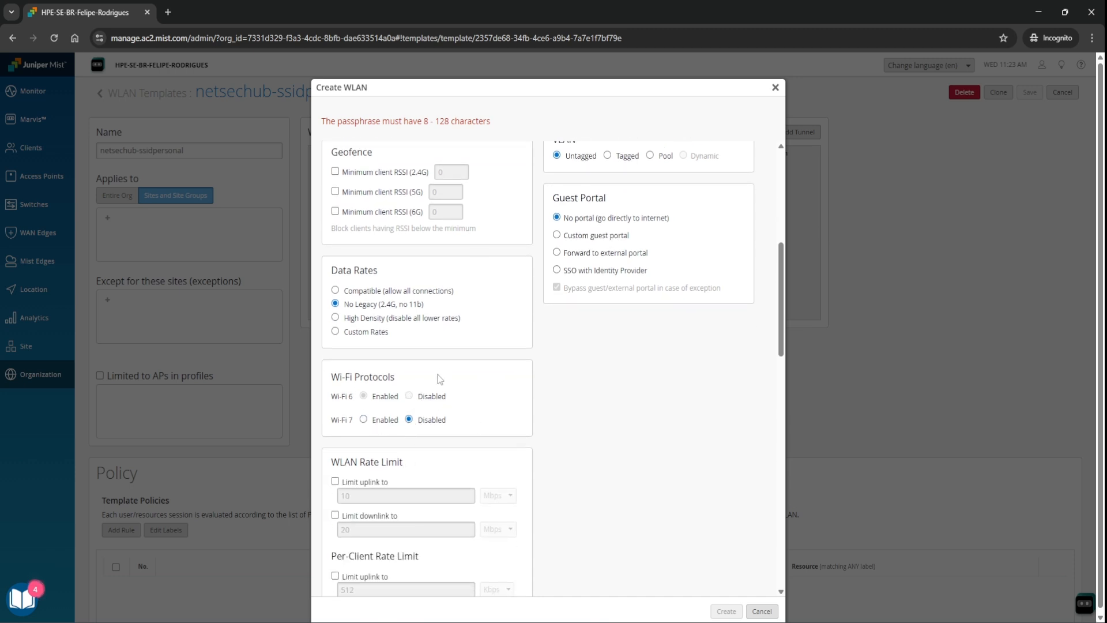
Turn off the WLAN's 6 GHz radio band and disable the Wi-Fi 6 protocol.
{"action": "scroll", "coordinate": [432, 317], "scroll_direction": "up", "scroll_amount": 4}
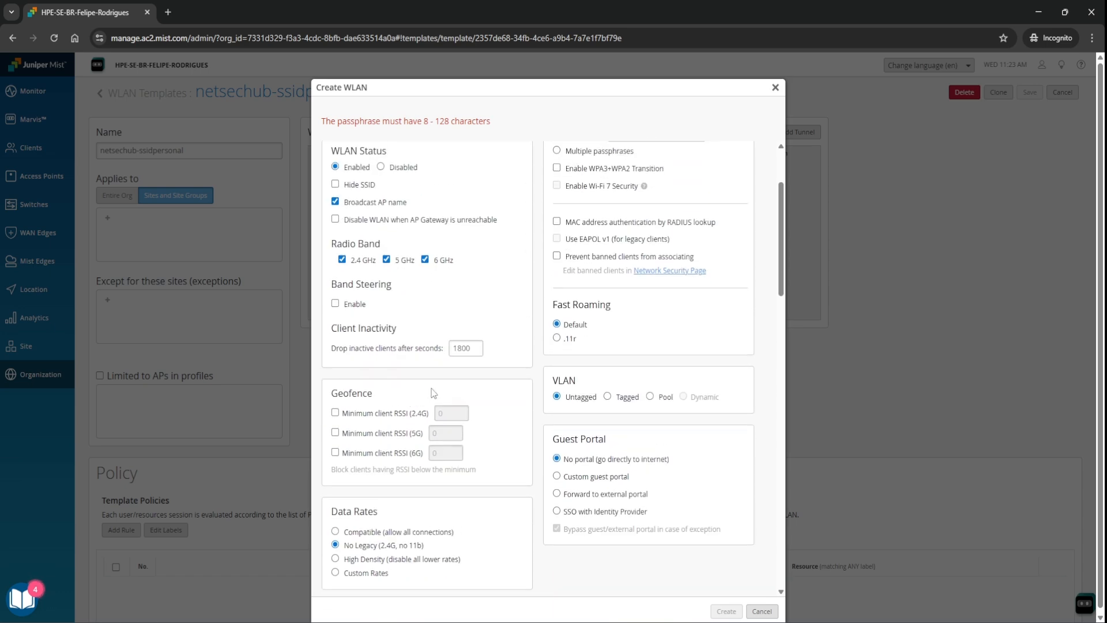
{"action": "scroll", "coordinate": [444, 372], "scroll_direction": "down", "scroll_amount": 3}
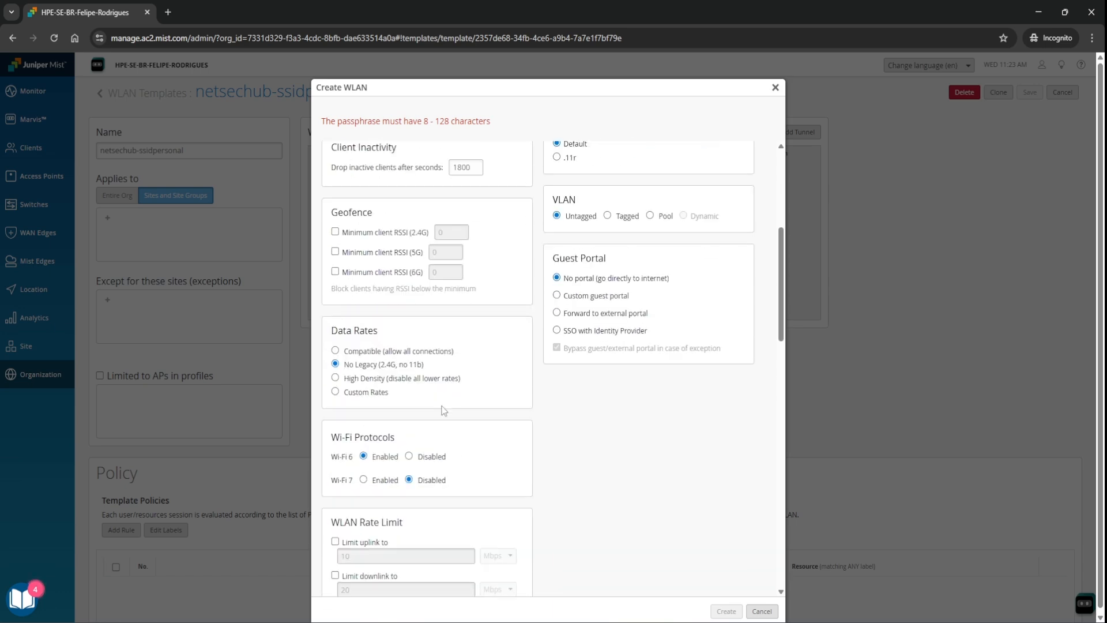
{"action": "scroll", "coordinate": [514, 462], "scroll_direction": "up", "scroll_amount": 5}
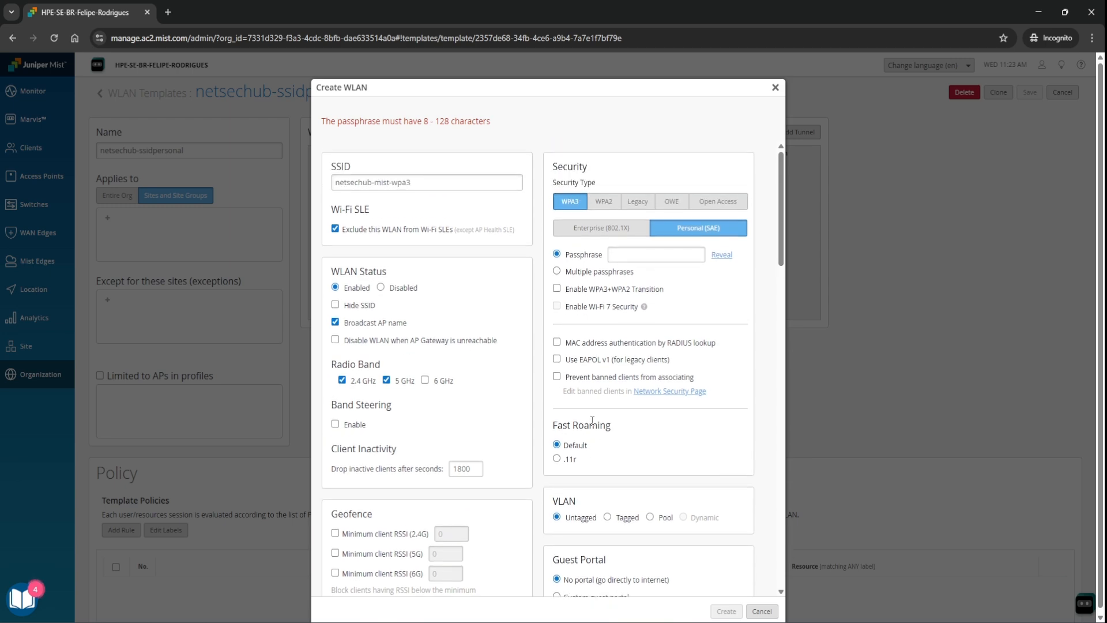
Switch the WLAN's security type to WPA2 and back to WPA3.
{"action": "left_click", "coordinate": [602, 203]}
{"action": "left_click", "coordinate": [581, 204]}
{"action": "left_click", "coordinate": [597, 204]}
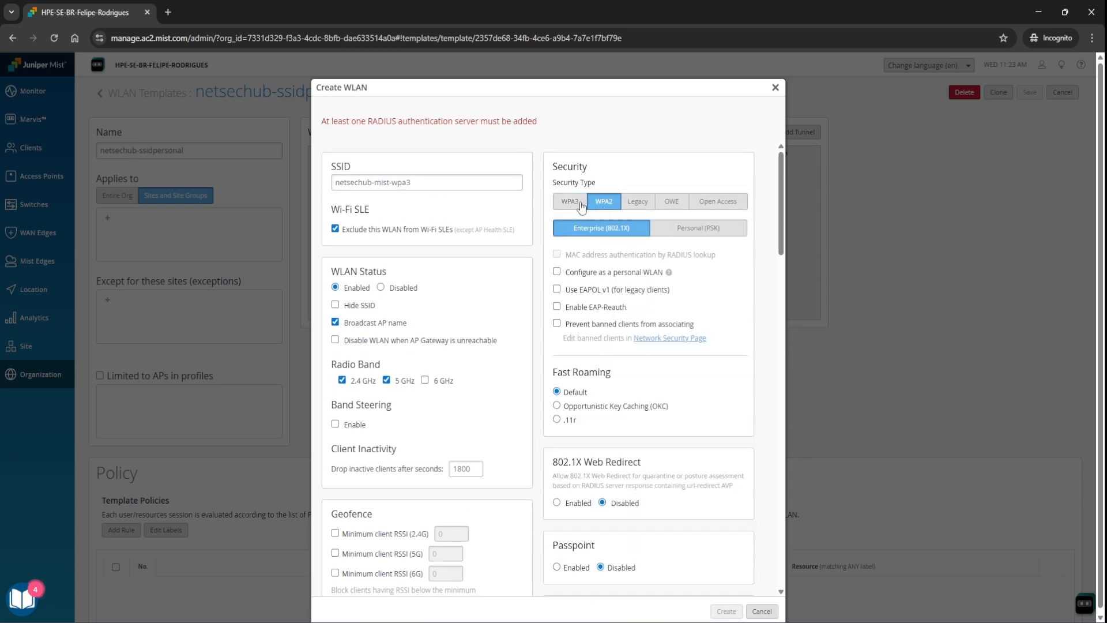
{"action": "left_click", "coordinate": [578, 205]}
Review the WLAN, per-client and application rate limit settings.
{"action": "scroll", "coordinate": [410, 527], "scroll_direction": "down", "scroll_amount": 3}
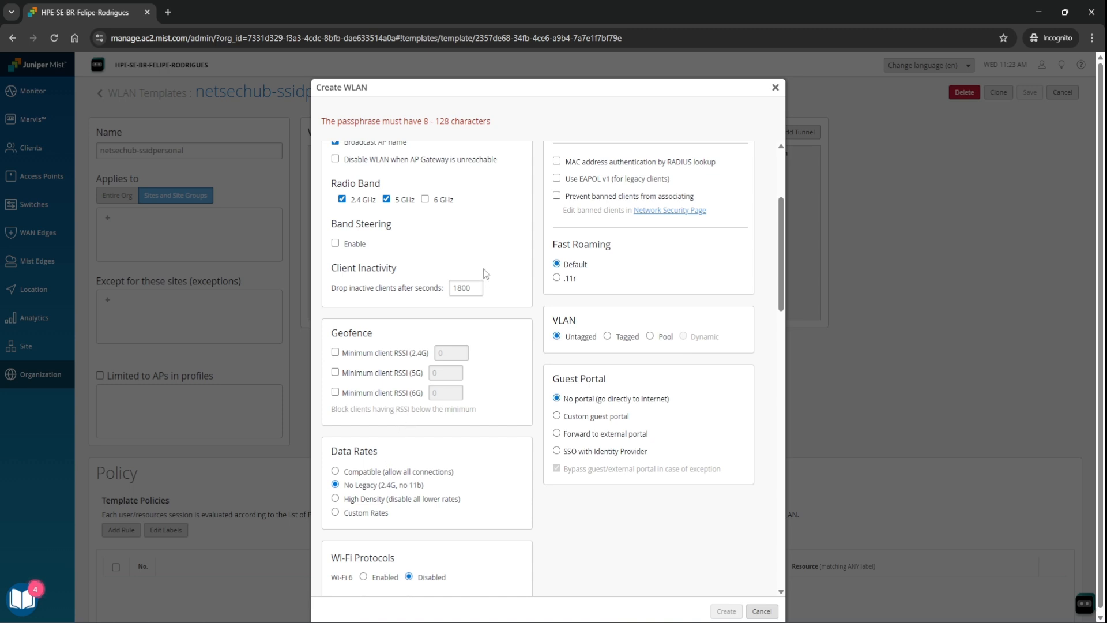
{"action": "scroll", "coordinate": [485, 252], "scroll_direction": "down", "scroll_amount": 2}
{"action": "scroll", "coordinate": [484, 252], "scroll_direction": "down", "scroll_amount": 2}
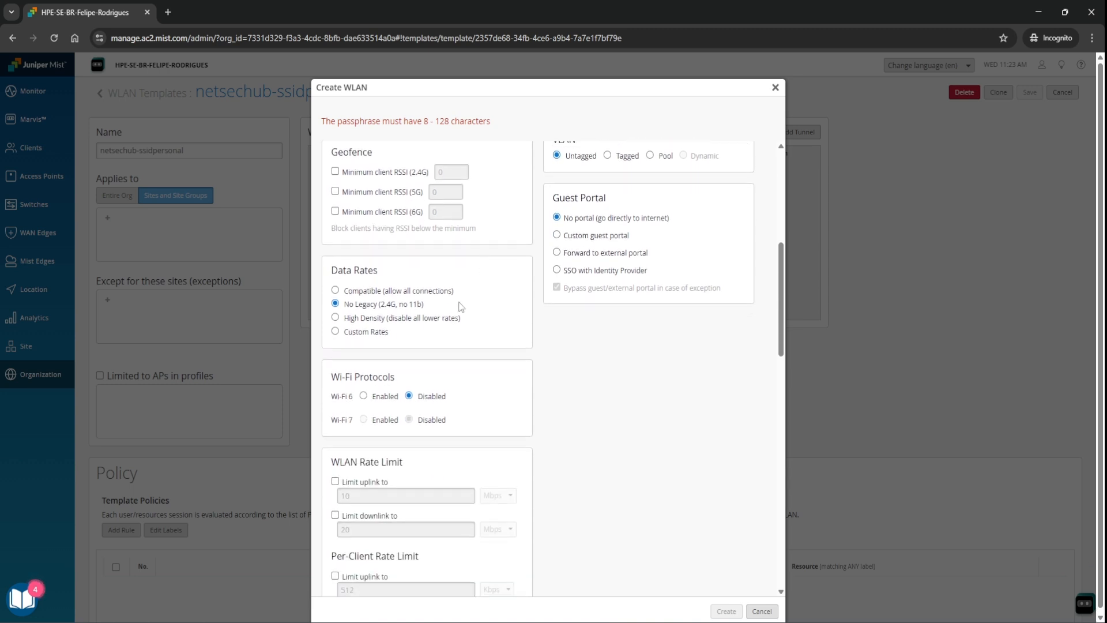
{"action": "scroll", "coordinate": [418, 351], "scroll_direction": "down", "scroll_amount": 3}
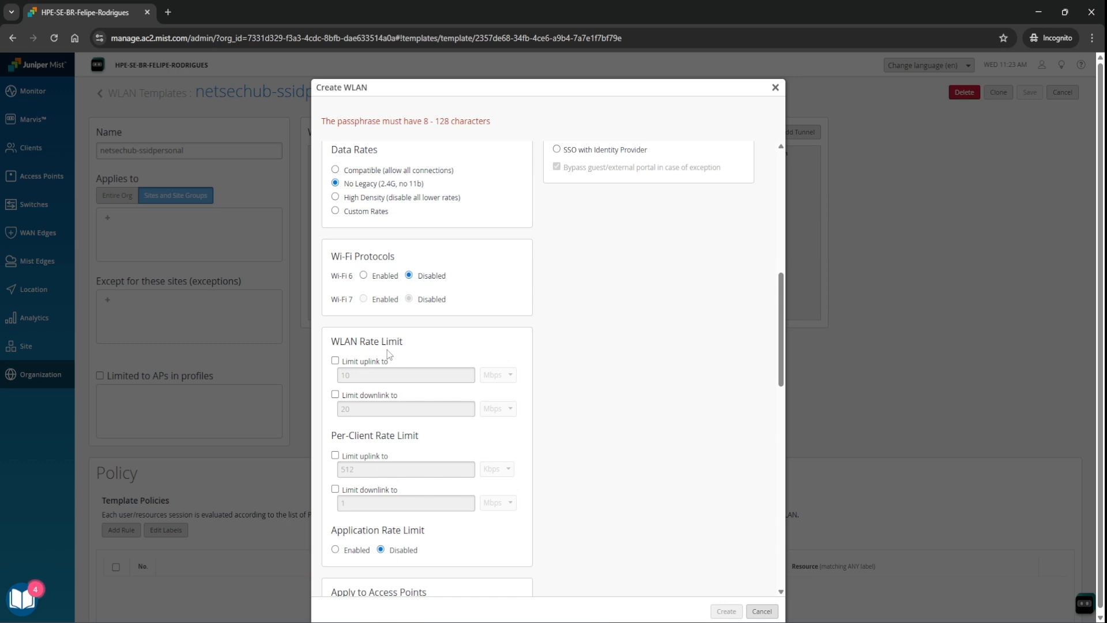
{"action": "scroll", "coordinate": [516, 346], "scroll_direction": "down", "scroll_amount": 3}
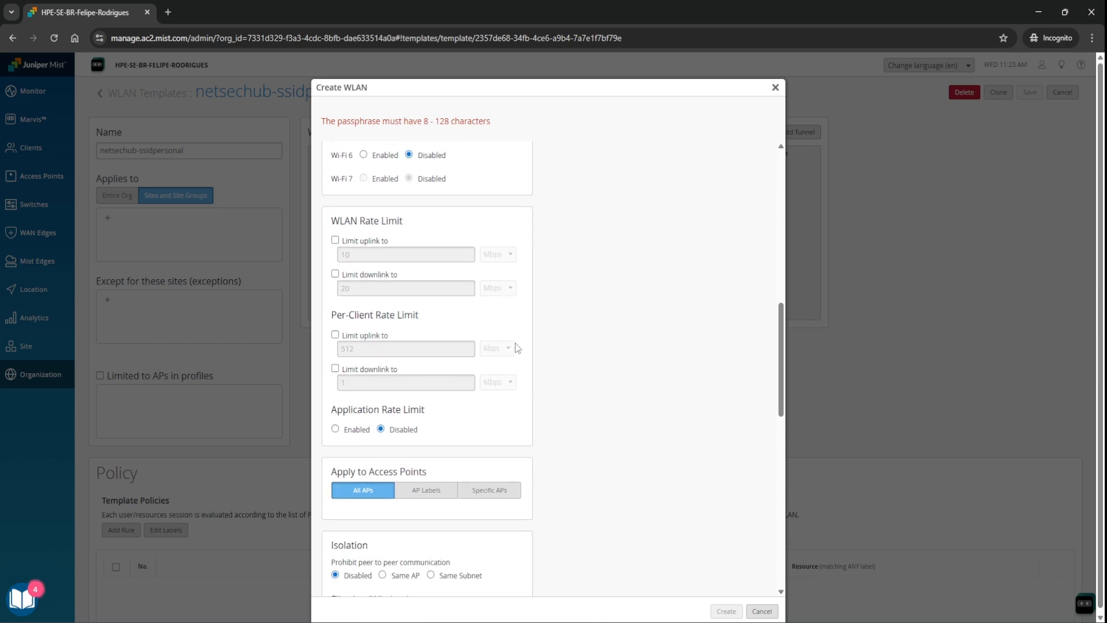
{"action": "scroll", "coordinate": [496, 392], "scroll_direction": "up", "scroll_amount": 3}
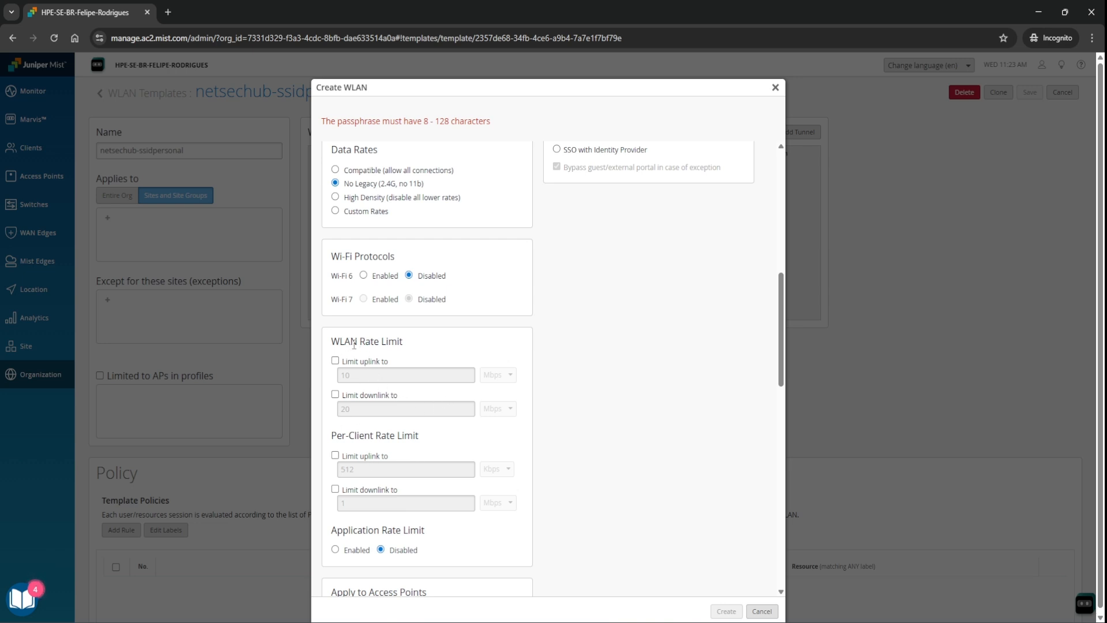
{"action": "left_click_drag", "start_coordinate": [341, 341], "coordinate": [402, 341]}
{"action": "left_click", "coordinate": [467, 506]}
Set the WLAN's isolation to prohibit peer-to-peer communication on the Same Subnet.
{"action": "scroll", "coordinate": [443, 442], "scroll_direction": "down", "scroll_amount": 2}
{"action": "scroll", "coordinate": [467, 418], "scroll_direction": "down", "scroll_amount": 3}
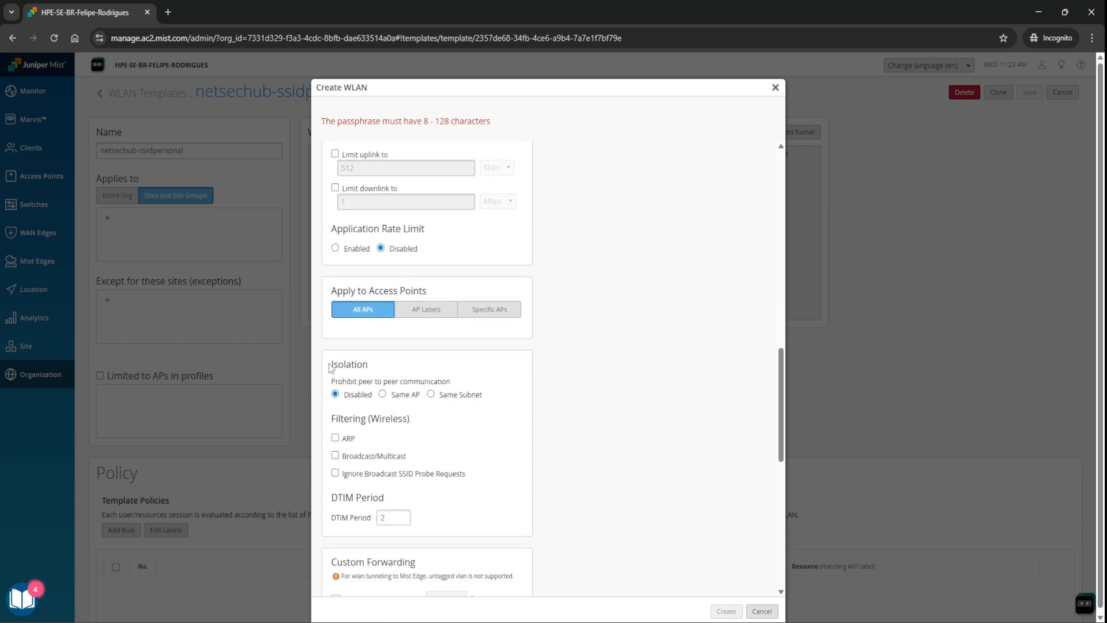
{"action": "left_click_drag", "start_coordinate": [330, 365], "coordinate": [402, 365]}
{"action": "left_click", "coordinate": [411, 372]}
{"action": "left_click", "coordinate": [432, 394]}
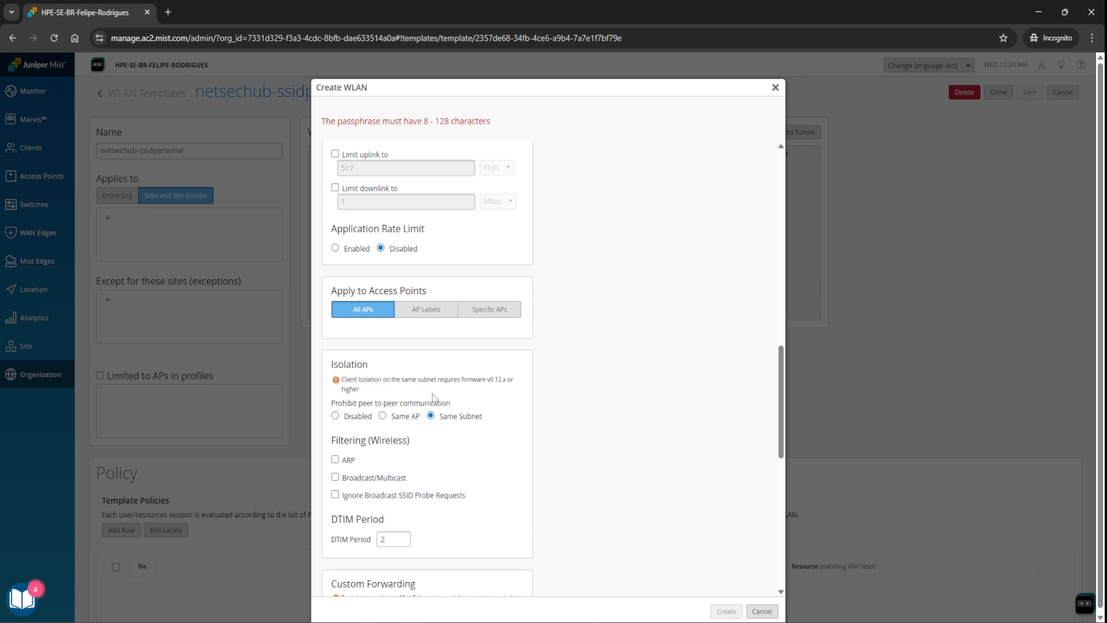
Switch the WLAN's peer-to-peer isolation to Same AP, back to Same Subnet, and finally set it to Disabled.
{"action": "left_click", "coordinate": [383, 416]}
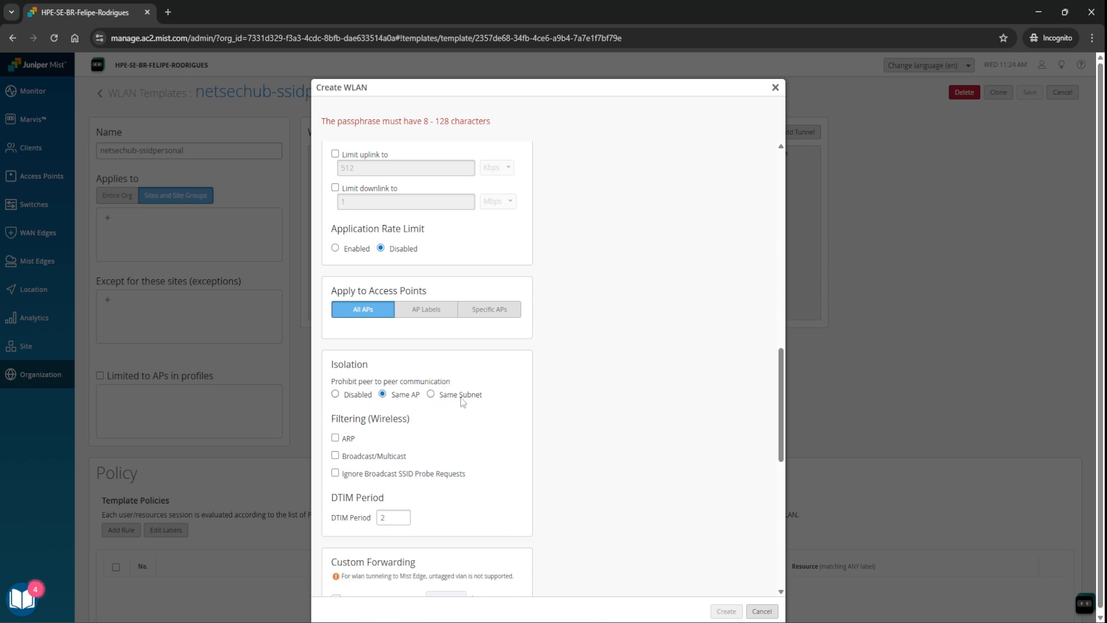
{"action": "left_click", "coordinate": [431, 394]}
{"action": "left_click", "coordinate": [403, 415]}
Enable ARP wireless filtering for the WLAN, and switch Broadcast/Multicast filtering on and back off.
{"action": "scroll", "coordinate": [462, 415], "scroll_direction": "down", "scroll_amount": 1}
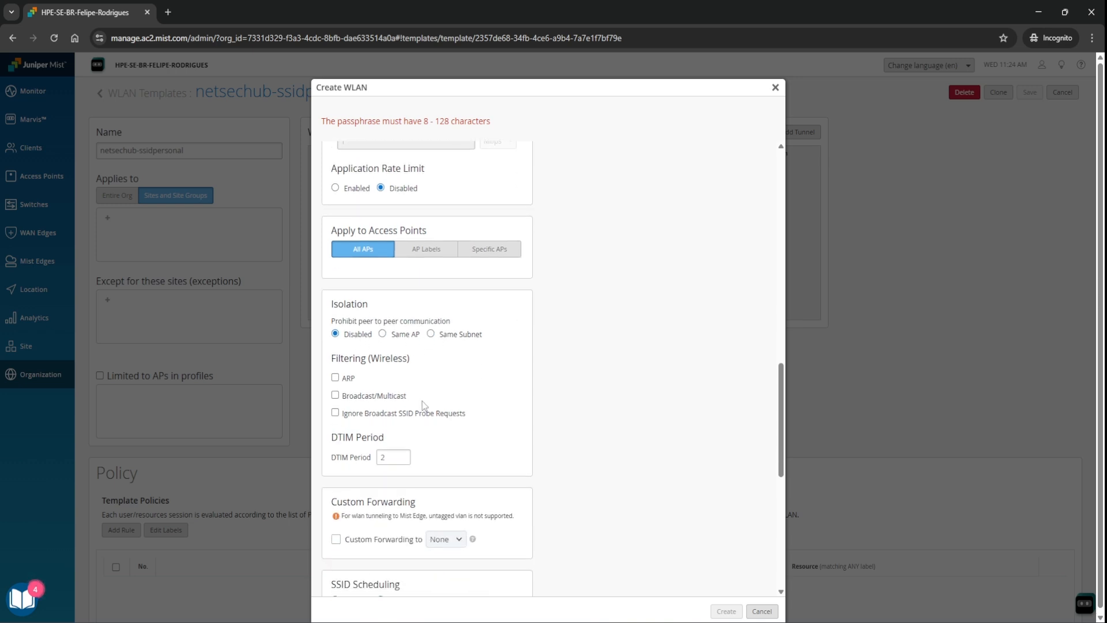
{"action": "left_click_drag", "start_coordinate": [350, 361], "coordinate": [412, 366]}
{"action": "left_click", "coordinate": [411, 367]}
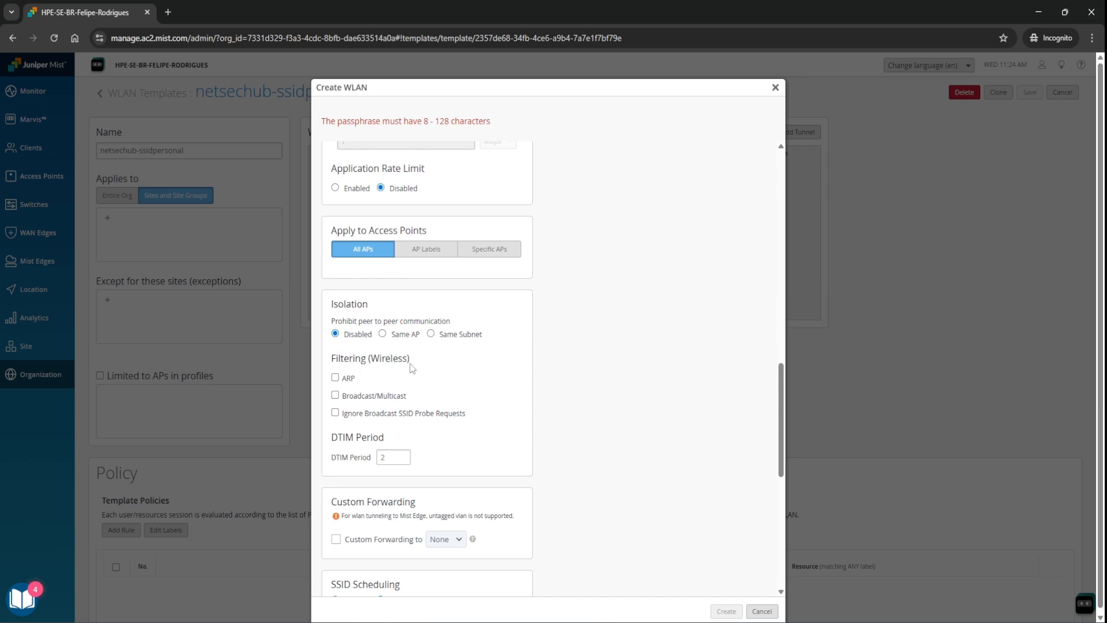
{"action": "left_click", "coordinate": [335, 378]}
{"action": "left_click", "coordinate": [336, 396]}
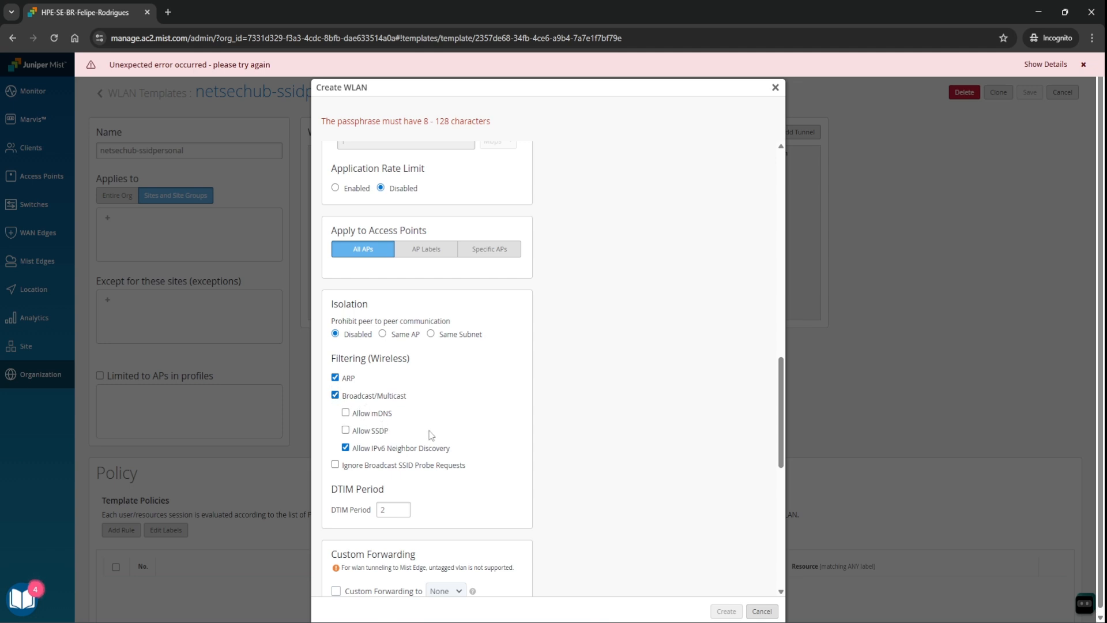
{"action": "left_click", "coordinate": [336, 396]}
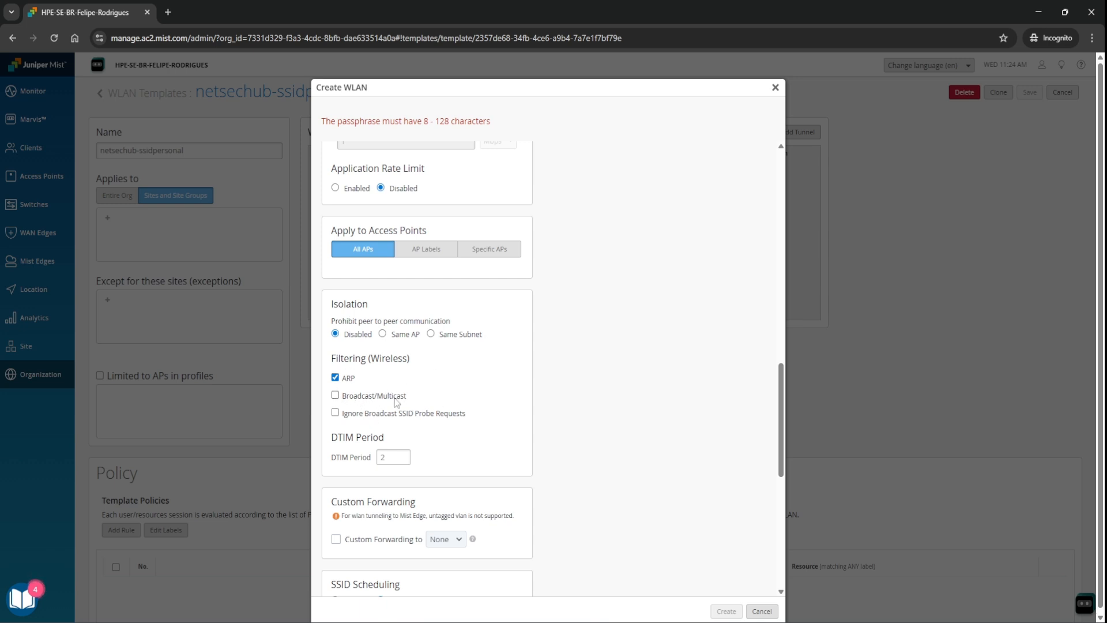
Review the WLAN's DTIM period, custom forwarding, SSID scheduling and QoS settings.
{"action": "scroll", "coordinate": [499, 379], "scroll_direction": "down", "scroll_amount": 1}
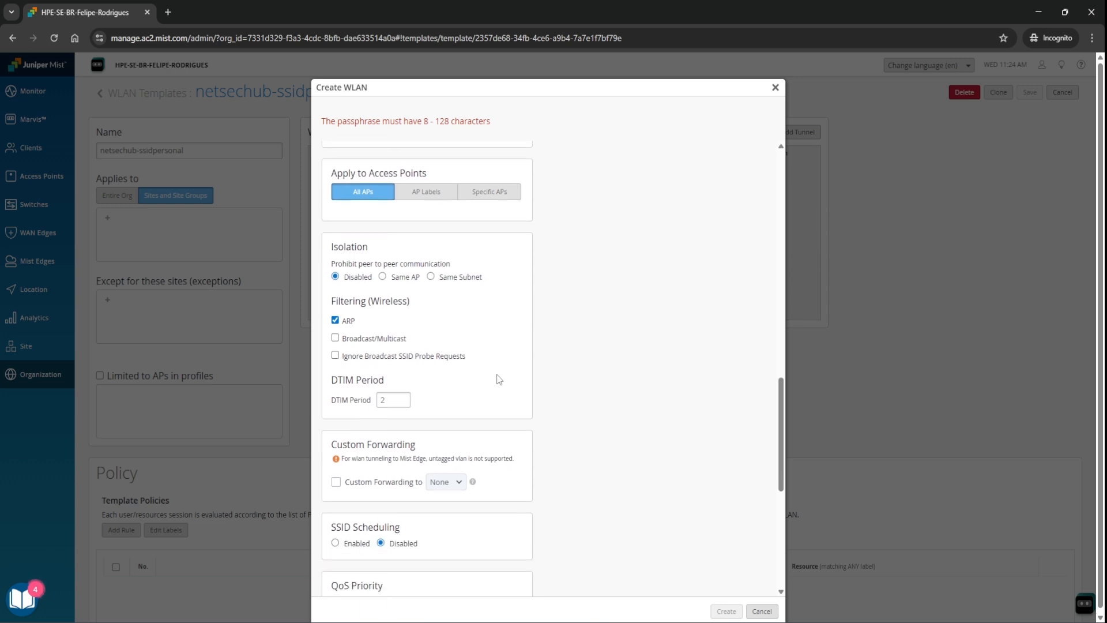
{"action": "scroll", "coordinate": [497, 378], "scroll_direction": "down", "scroll_amount": 1}
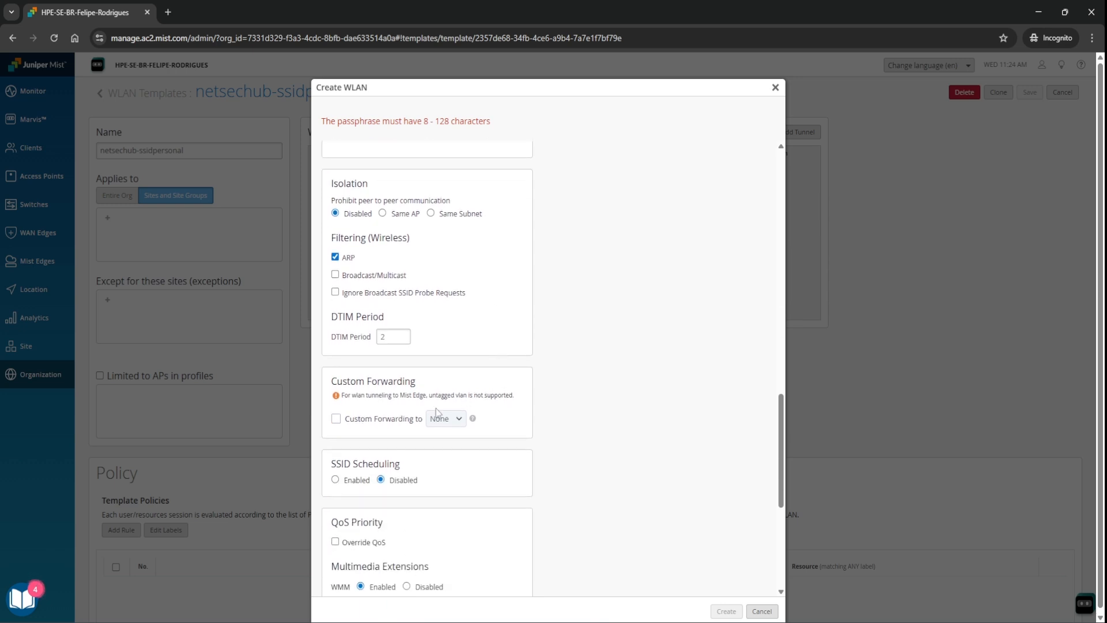
{"action": "left_click_drag", "start_coordinate": [406, 397], "coordinate": [423, 396]}
{"action": "left_click", "coordinate": [482, 382]}
{"action": "scroll", "coordinate": [578, 406], "scroll_direction": "down", "scroll_amount": 2}
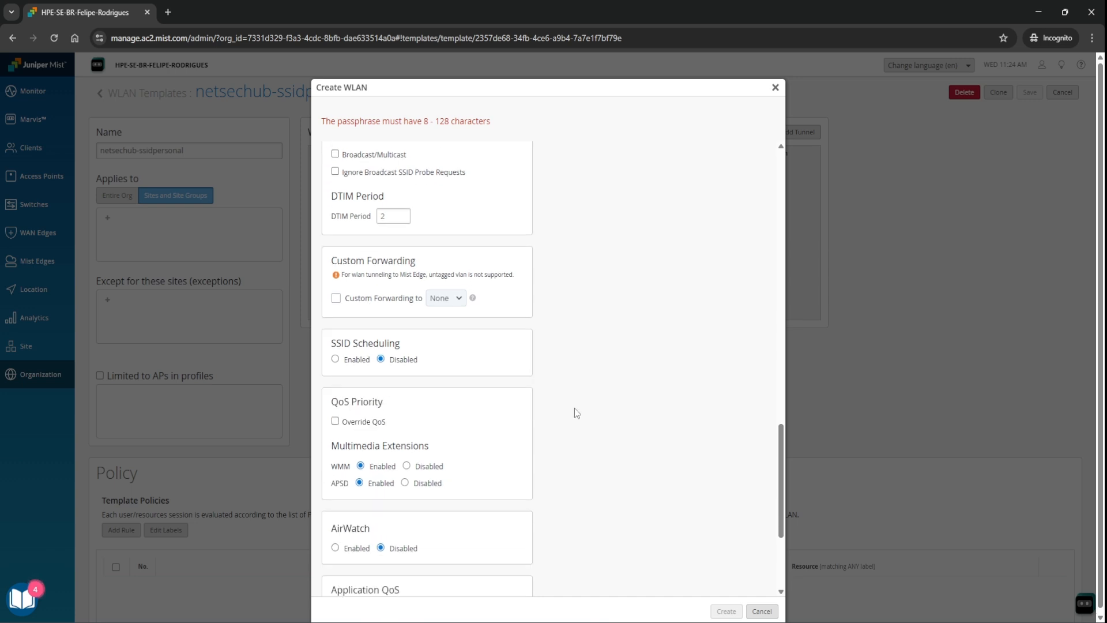
{"action": "scroll", "coordinate": [496, 402], "scroll_direction": "down", "scroll_amount": 1}
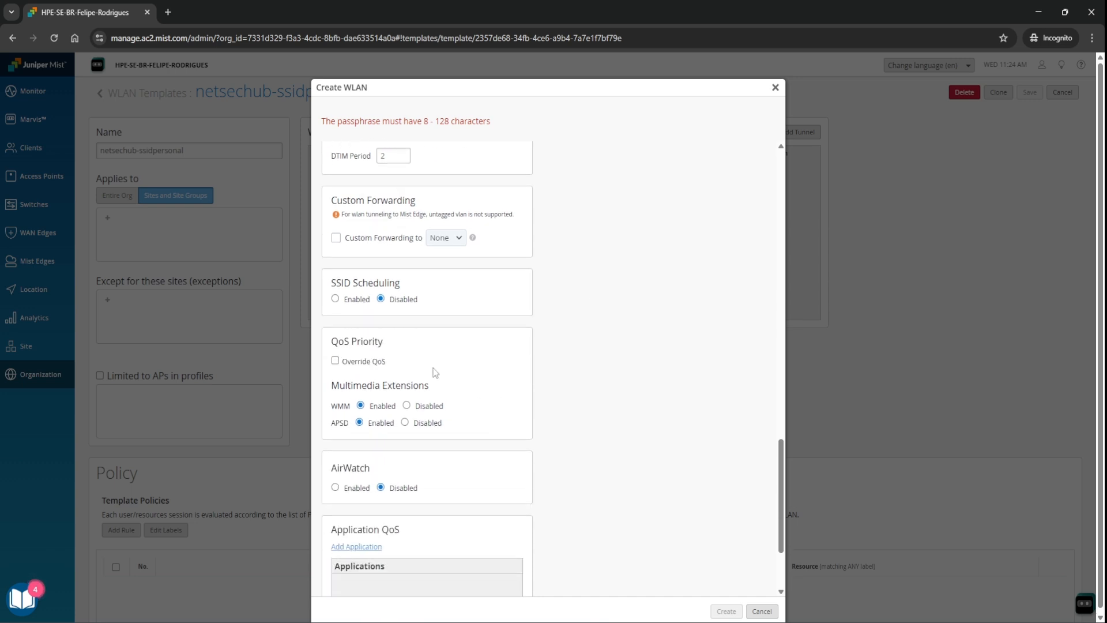
Try SSID scheduling with Monday through Friday active, look at Friday's active hours, and disable scheduling again.
{"action": "left_click", "coordinate": [349, 300]}
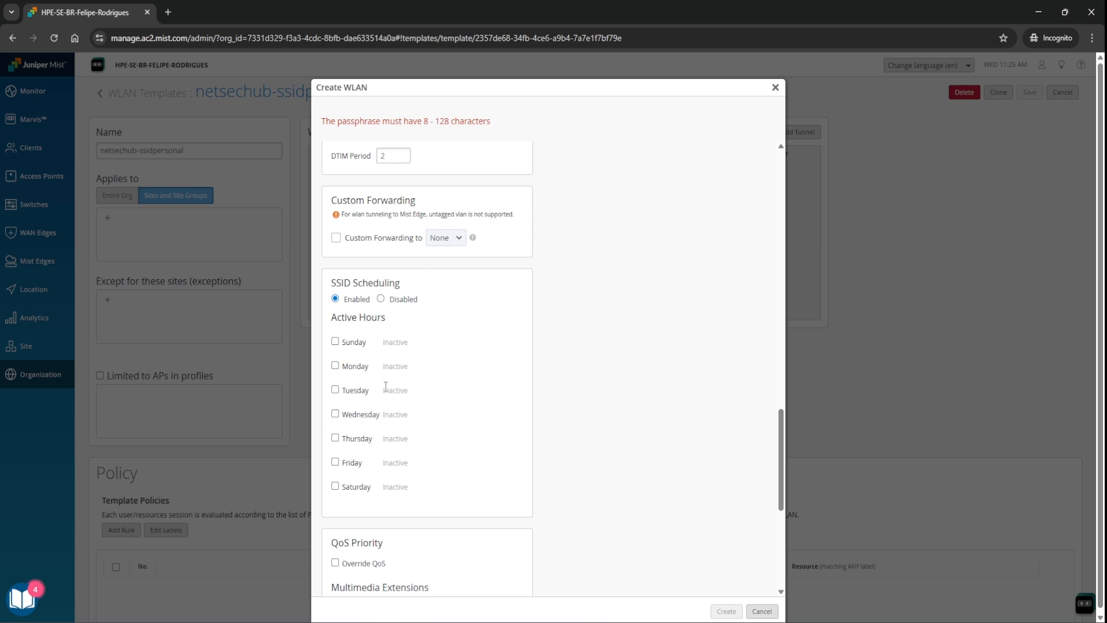
{"action": "left_click", "coordinate": [336, 366]}
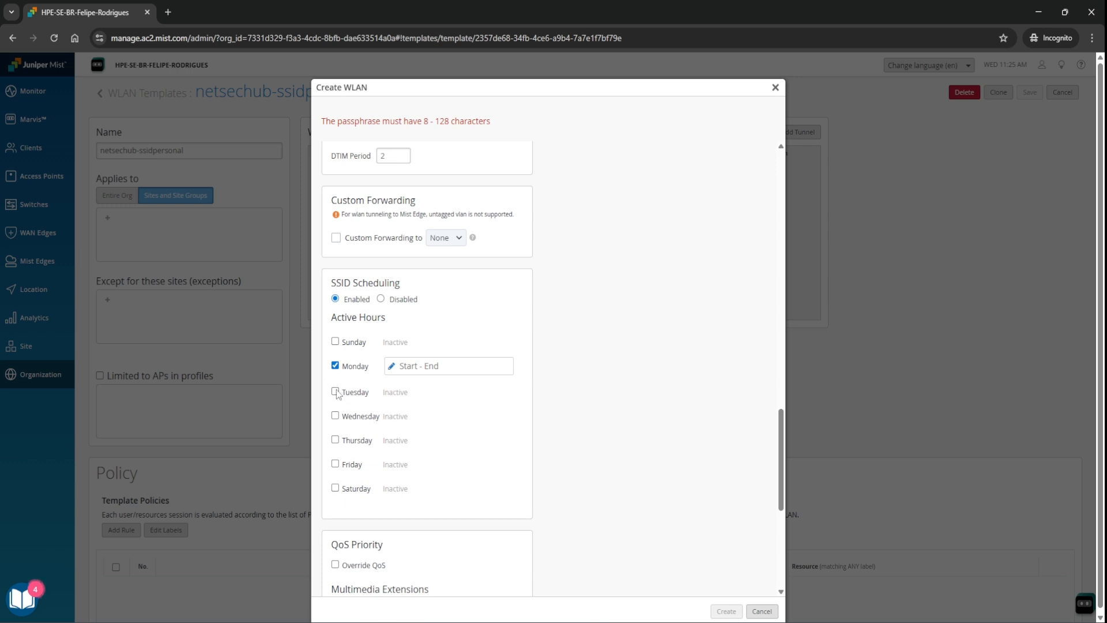
{"action": "left_click", "coordinate": [335, 392]}
{"action": "left_click", "coordinate": [335, 416]}
{"action": "left_click", "coordinate": [335, 443]}
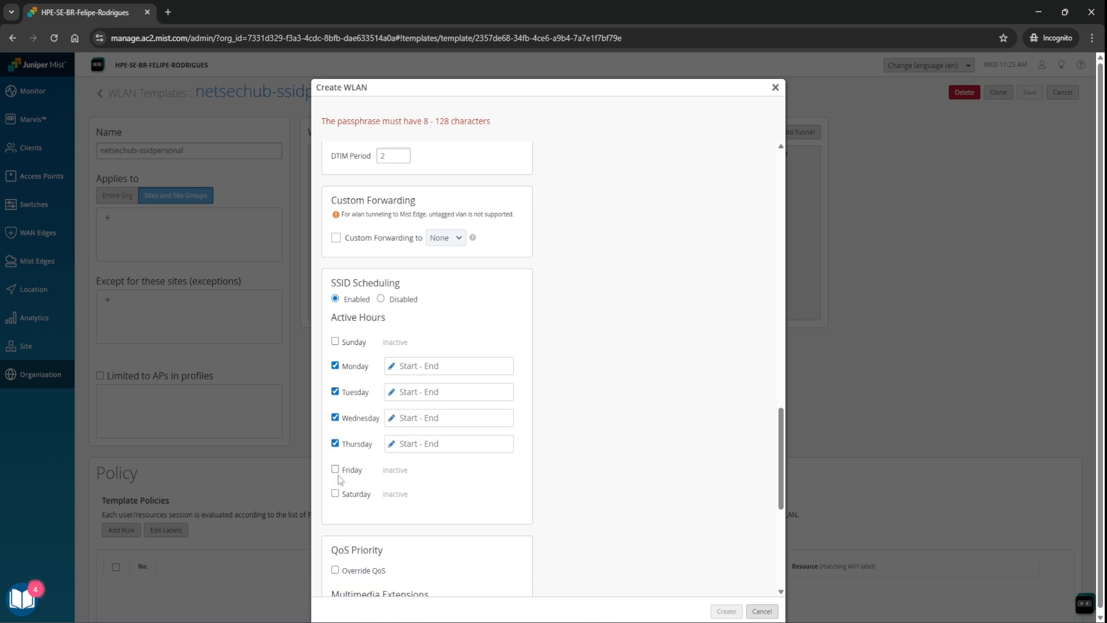
{"action": "left_click", "coordinate": [335, 469]}
{"action": "left_click", "coordinate": [441, 473]}
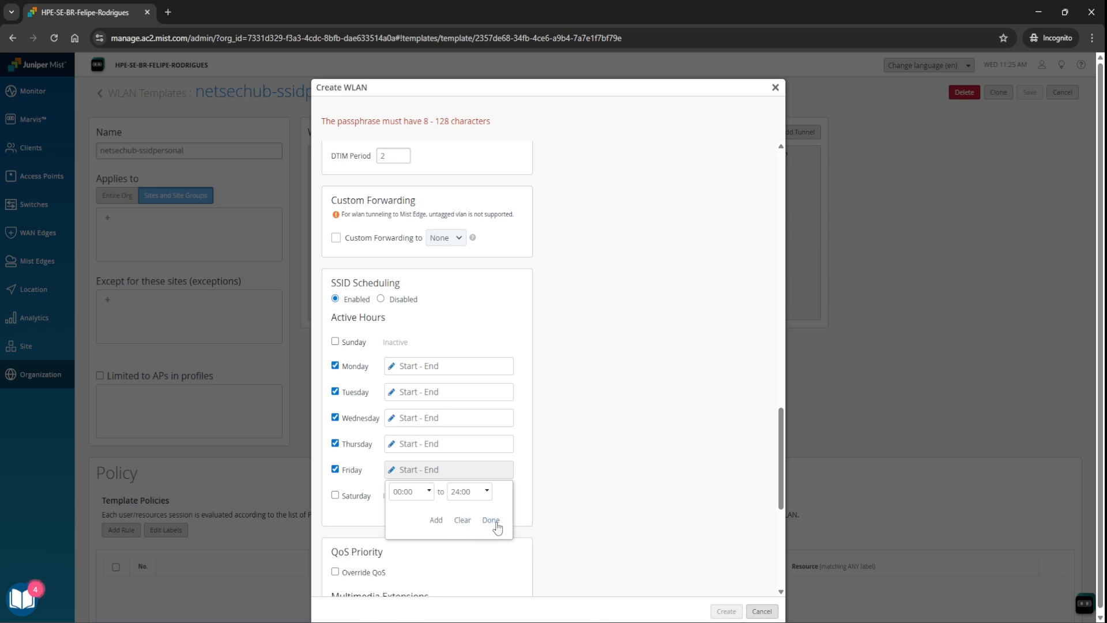
{"action": "left_click", "coordinate": [531, 449]}
{"action": "left_click", "coordinate": [380, 299]}
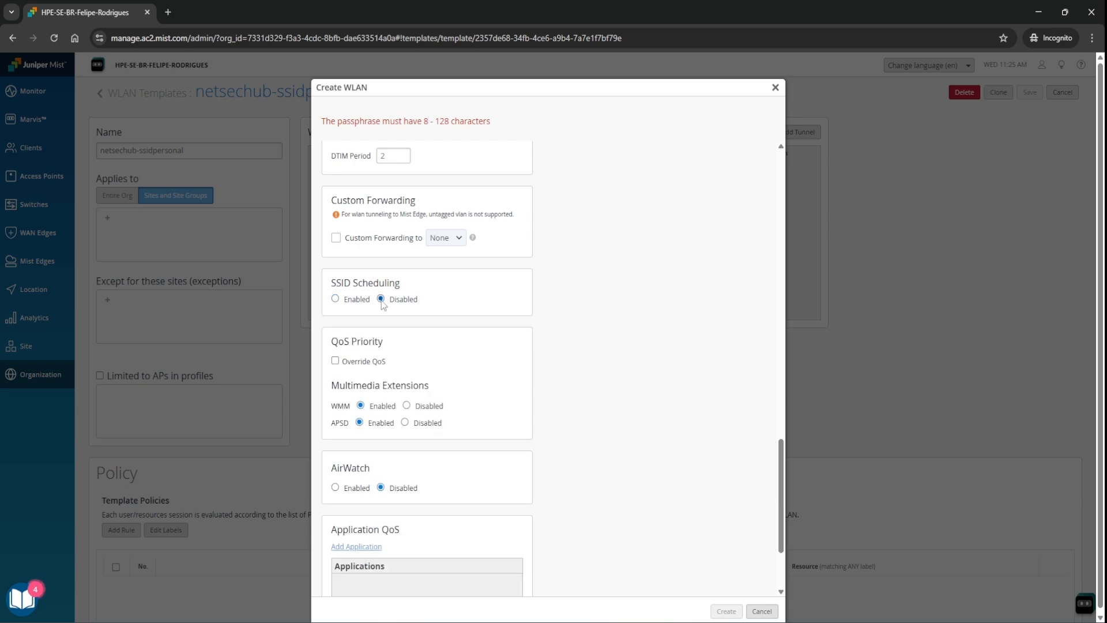
Enter the WLAN's passphrase in the WPA3 Personal (SAE) security settings.
{"action": "scroll", "coordinate": [444, 407], "scroll_direction": "down", "scroll_amount": 3}
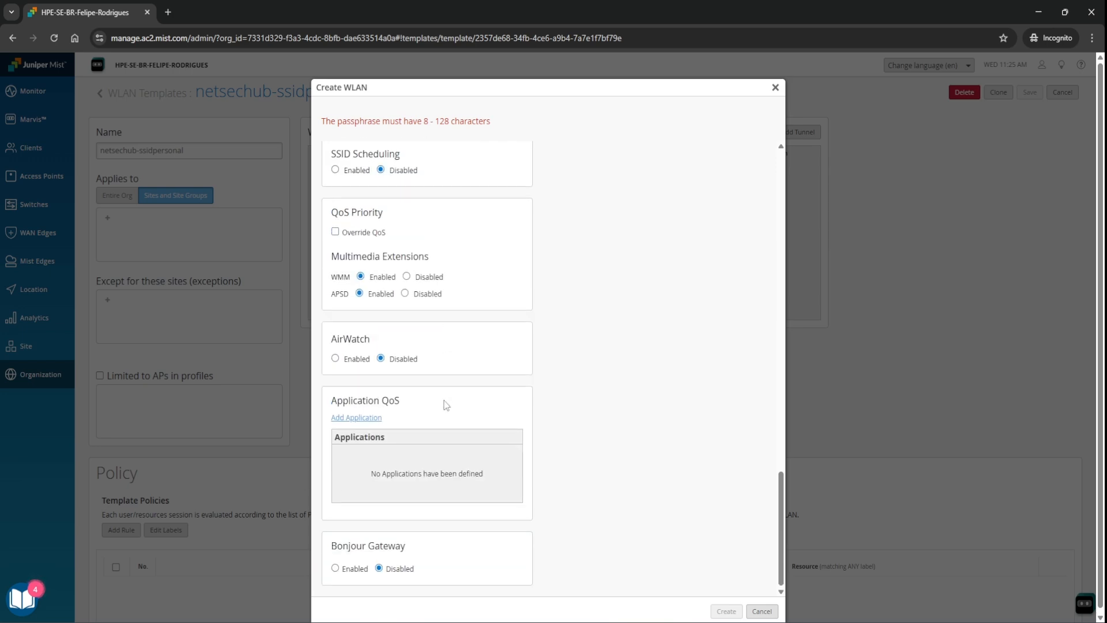
{"action": "scroll", "coordinate": [506, 455], "scroll_direction": "up", "scroll_amount": 15}
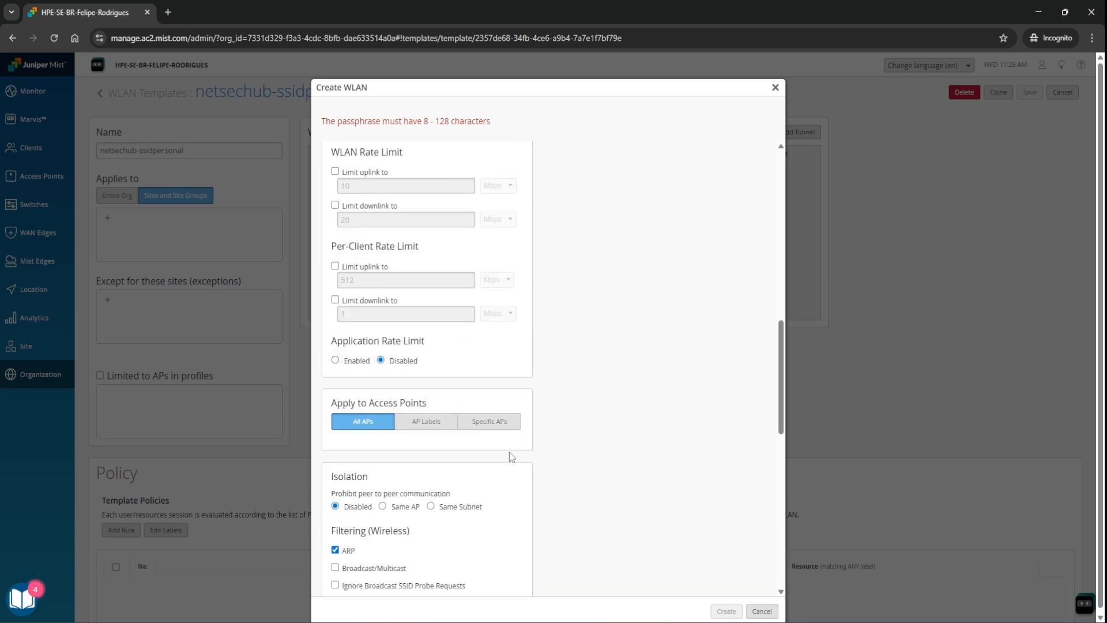
{"action": "scroll", "coordinate": [491, 447], "scroll_direction": "up", "scroll_amount": 2}
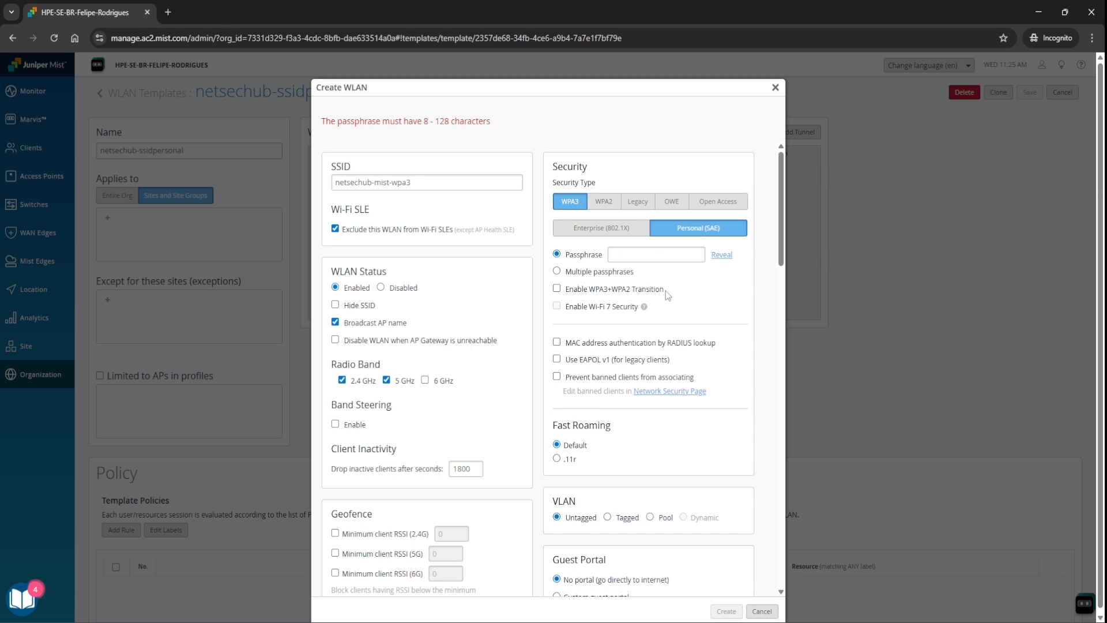
{"action": "type", "text": "********"}
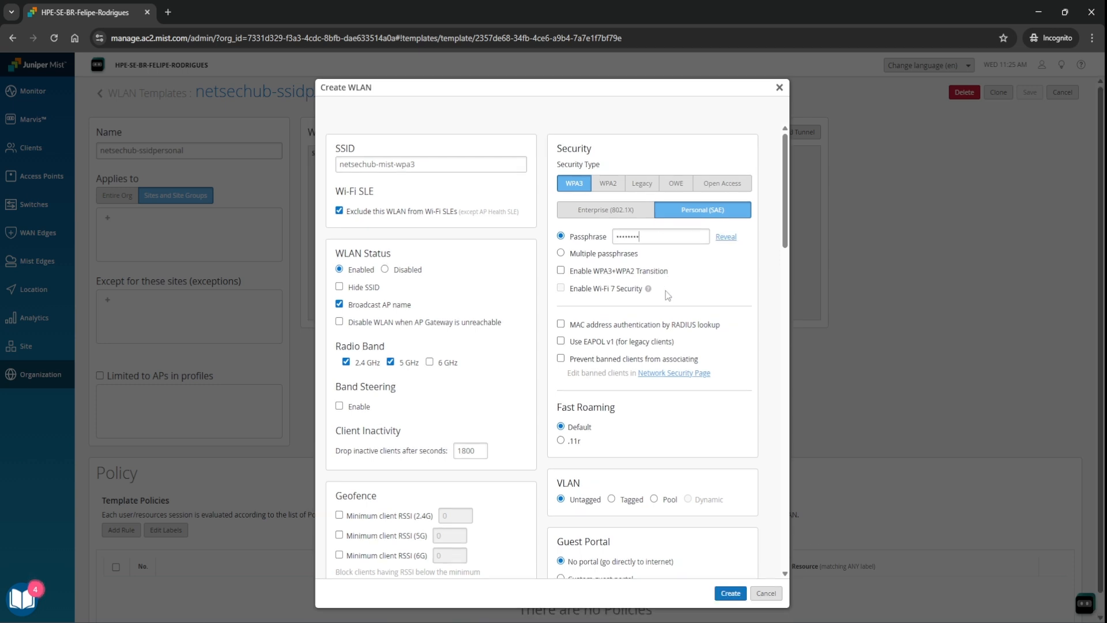
{"action": "type", "text": "*"}
Switch the VLAN to Tagged and back to Untagged, and fast roaming to .11r and back to Default.
{"action": "scroll", "coordinate": [715, 285], "scroll_direction": "down", "scroll_amount": 1}
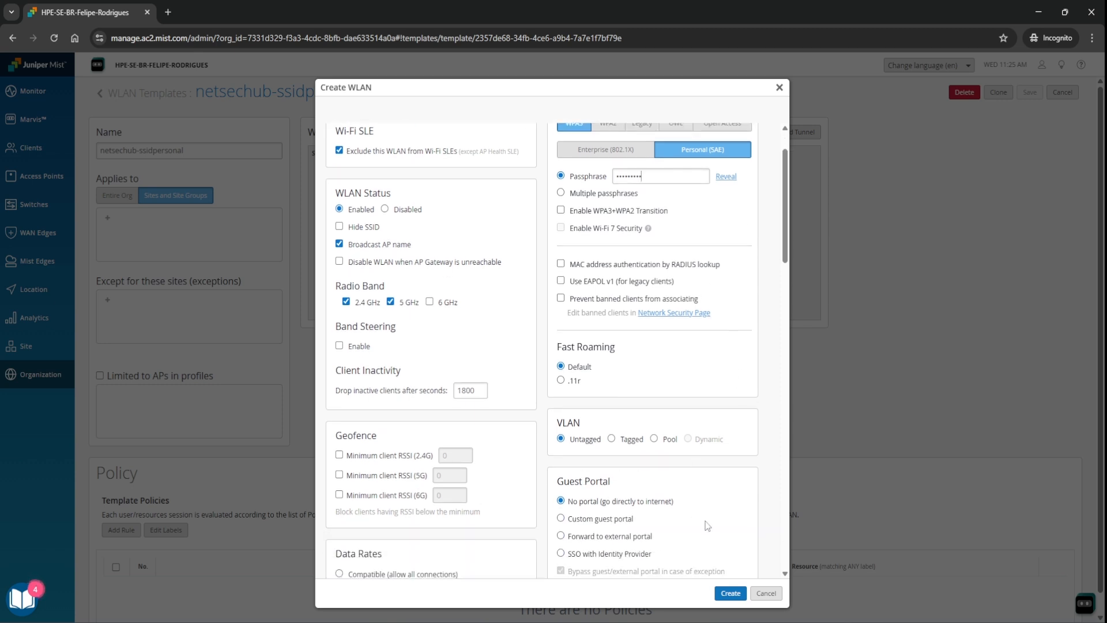
{"action": "scroll", "coordinate": [705, 522], "scroll_direction": "up", "scroll_amount": 1}
{"action": "scroll", "coordinate": [662, 252], "scroll_direction": "down", "scroll_amount": 1}
{"action": "left_click", "coordinate": [614, 440]}
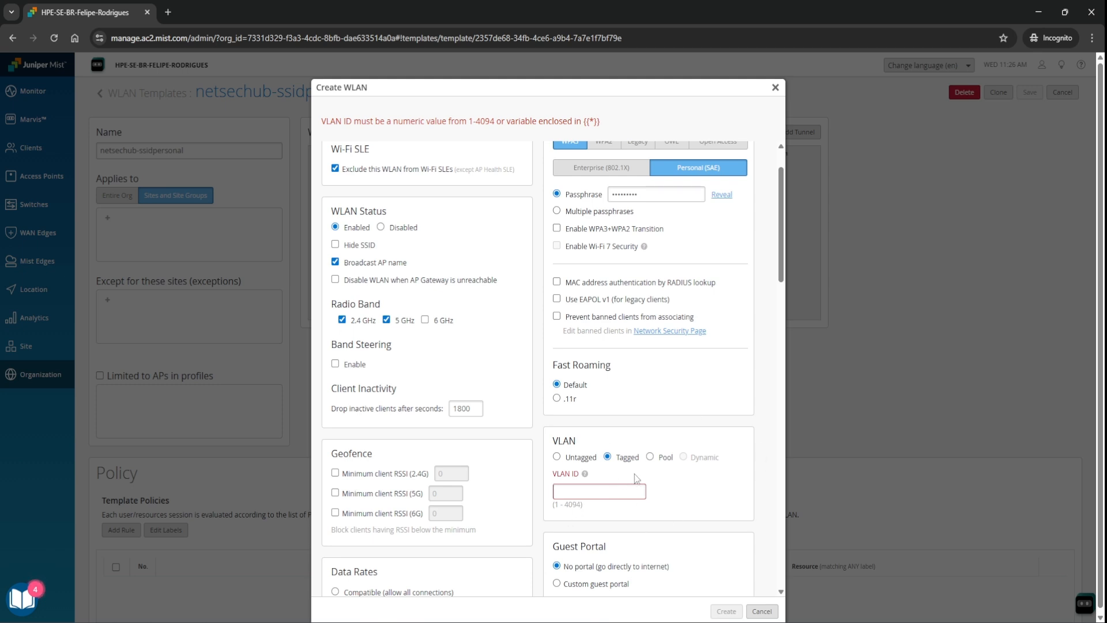
{"action": "left_click", "coordinate": [557, 457]}
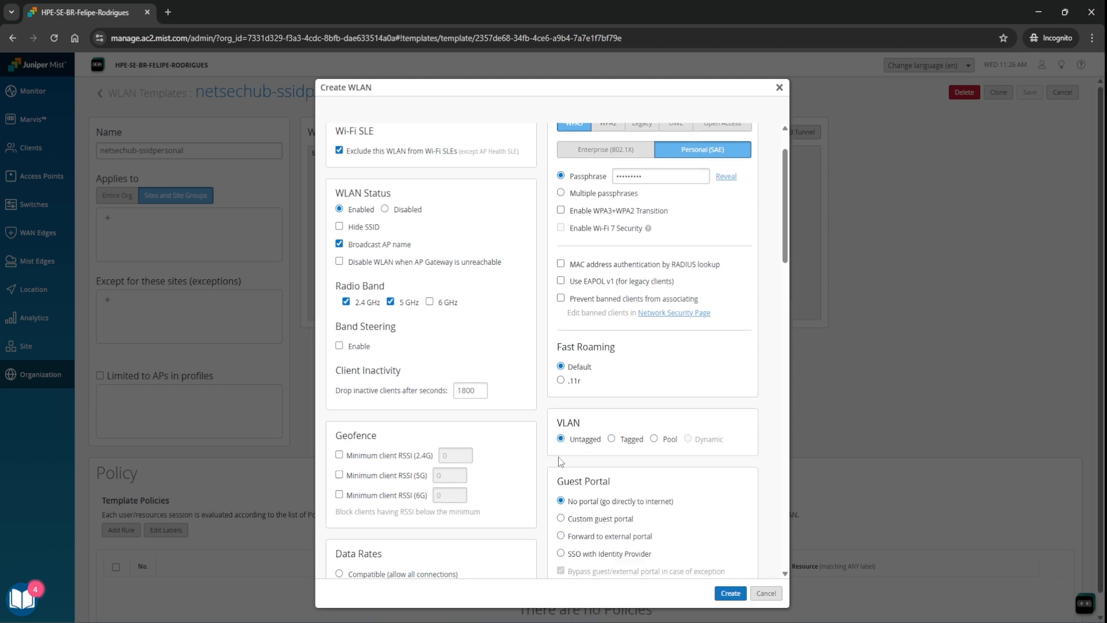
{"action": "scroll", "coordinate": [645, 448], "scroll_direction": "up", "scroll_amount": 1}
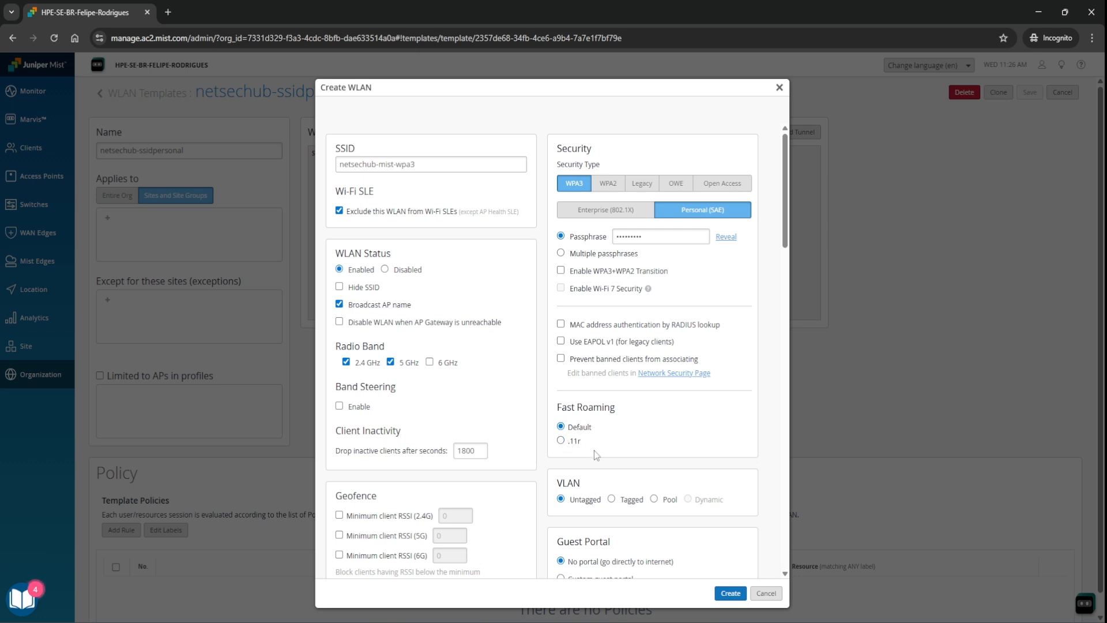
{"action": "left_click", "coordinate": [564, 441]}
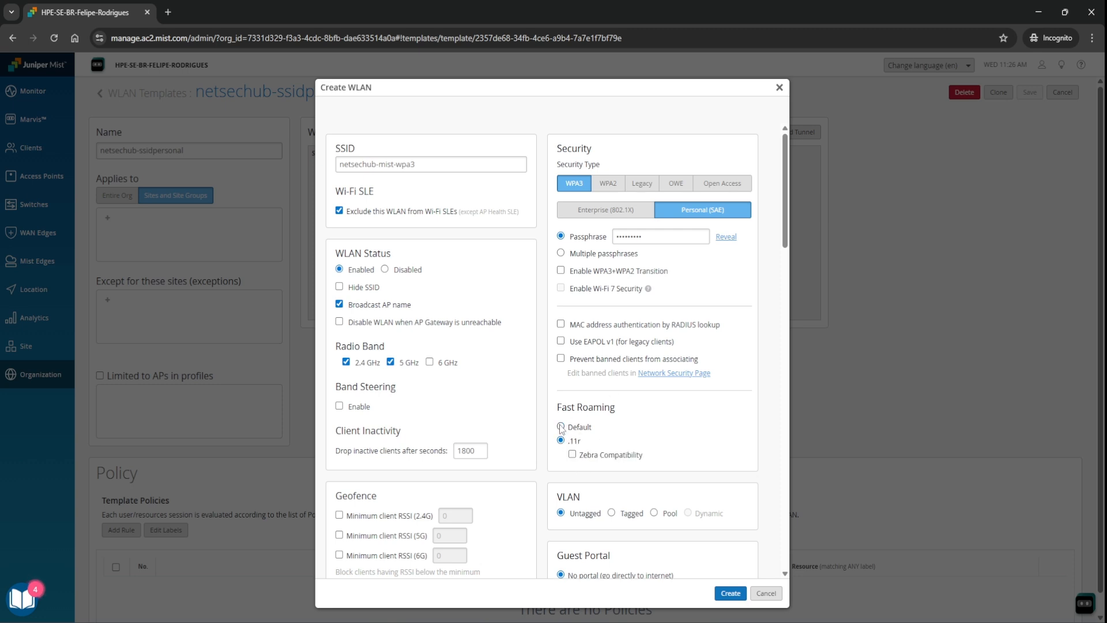
{"action": "left_click", "coordinate": [561, 427]}
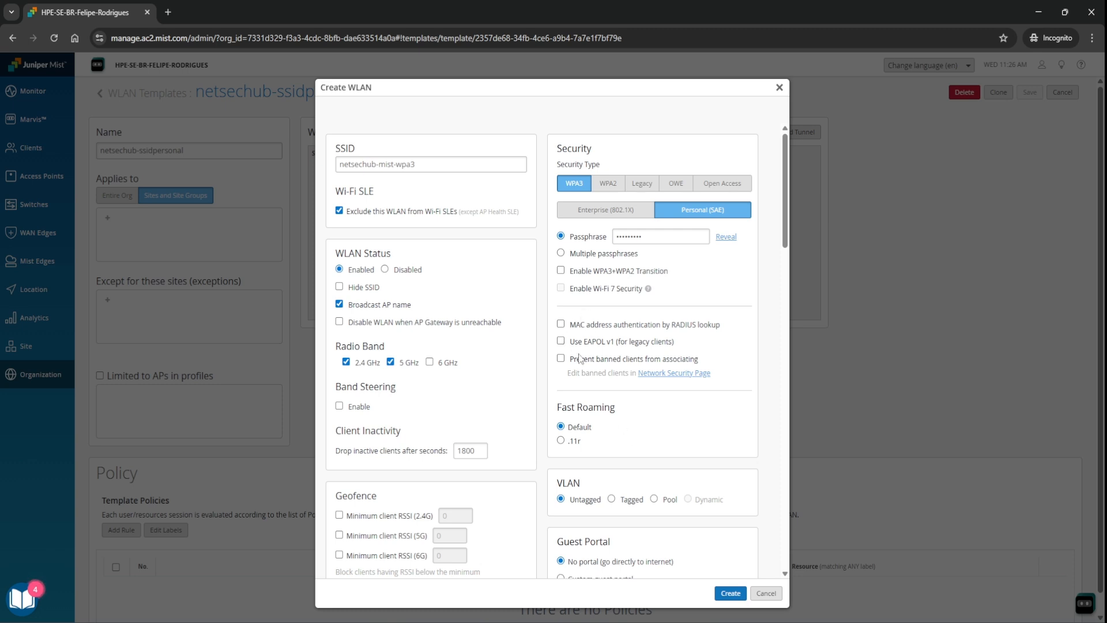
Check the WLAN settings once more and create the netsechub-mist-wpa3 WLAN in the template.
{"action": "scroll", "coordinate": [571, 342], "scroll_direction": "down", "scroll_amount": 5}
{"action": "scroll", "coordinate": [685, 398], "scroll_direction": "down", "scroll_amount": 7}
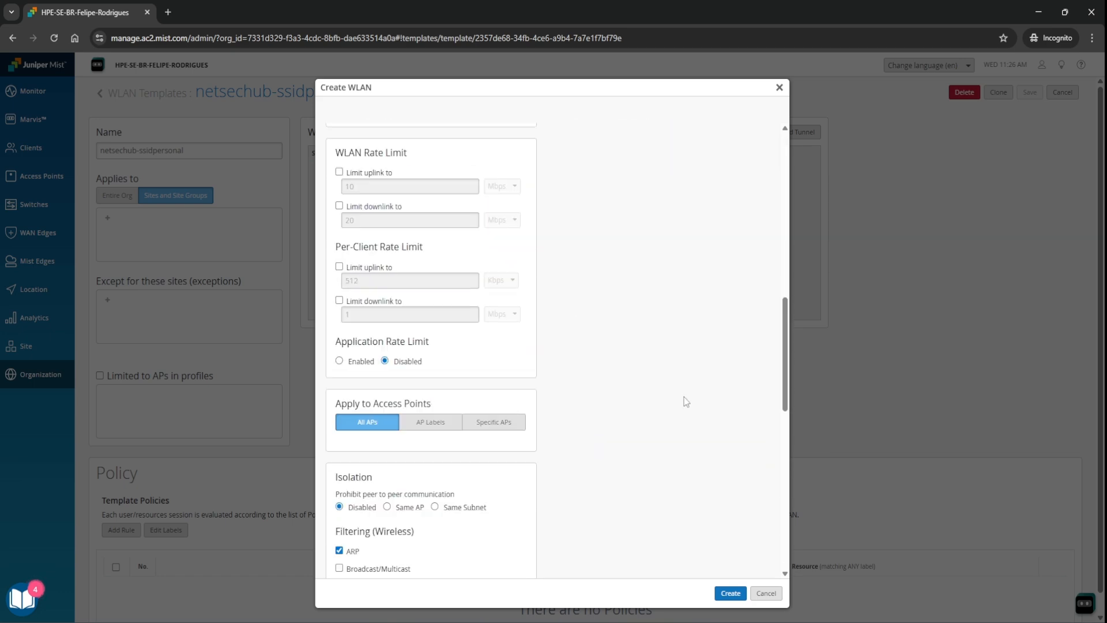
{"action": "scroll", "coordinate": [672, 411], "scroll_direction": "up", "scroll_amount": 12}
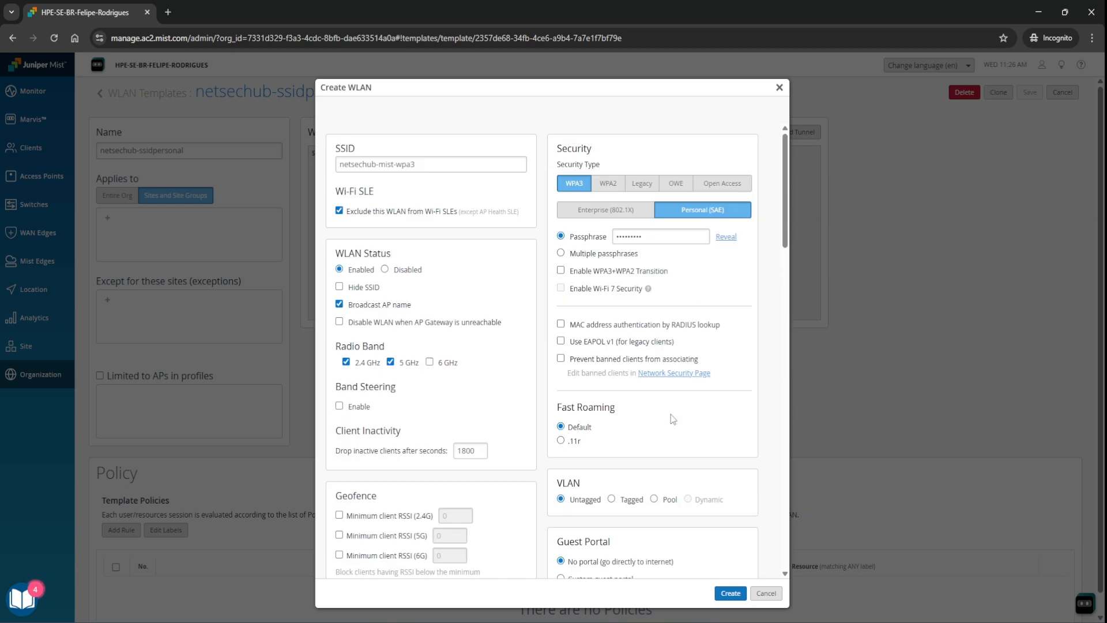
{"action": "scroll", "coordinate": [670, 414], "scroll_direction": "down", "scroll_amount": 2}
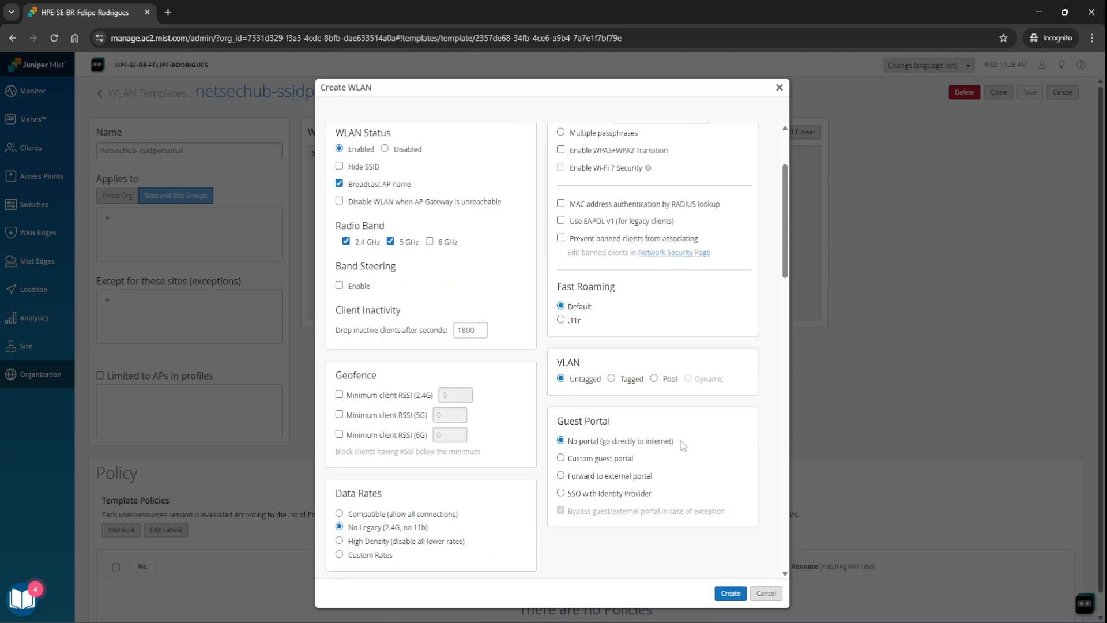
{"action": "left_click", "coordinate": [730, 593]}
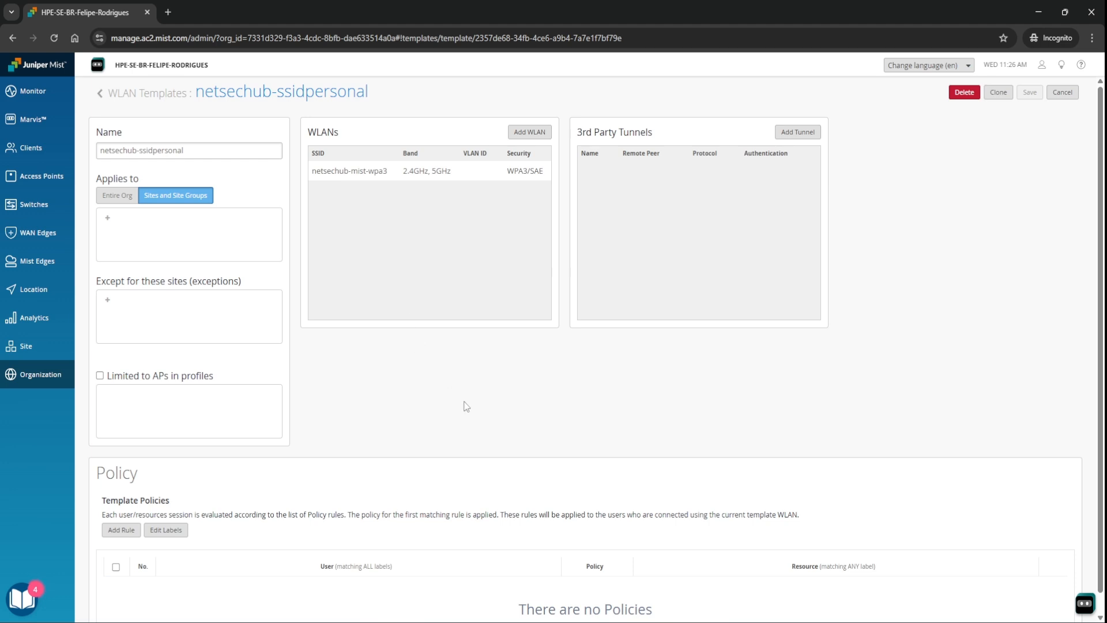
{"action": "scroll", "coordinate": [464, 403], "scroll_direction": "down", "scroll_amount": 1}
{"action": "scroll", "coordinate": [466, 406], "scroll_direction": "up", "scroll_amount": 1}
Reopen the netsechub-ssidpersonal template from the WLAN templates list, rename it netsechub-teste and save it.
{"action": "mouse_move", "coordinate": [39, 380]}
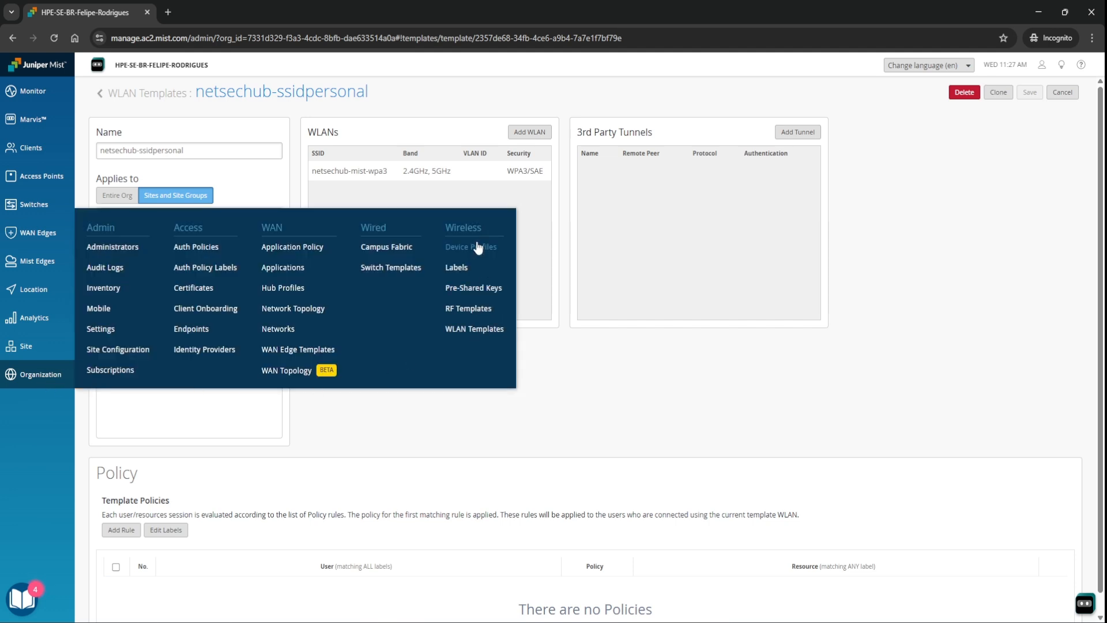
{"action": "left_click", "coordinate": [487, 329]}
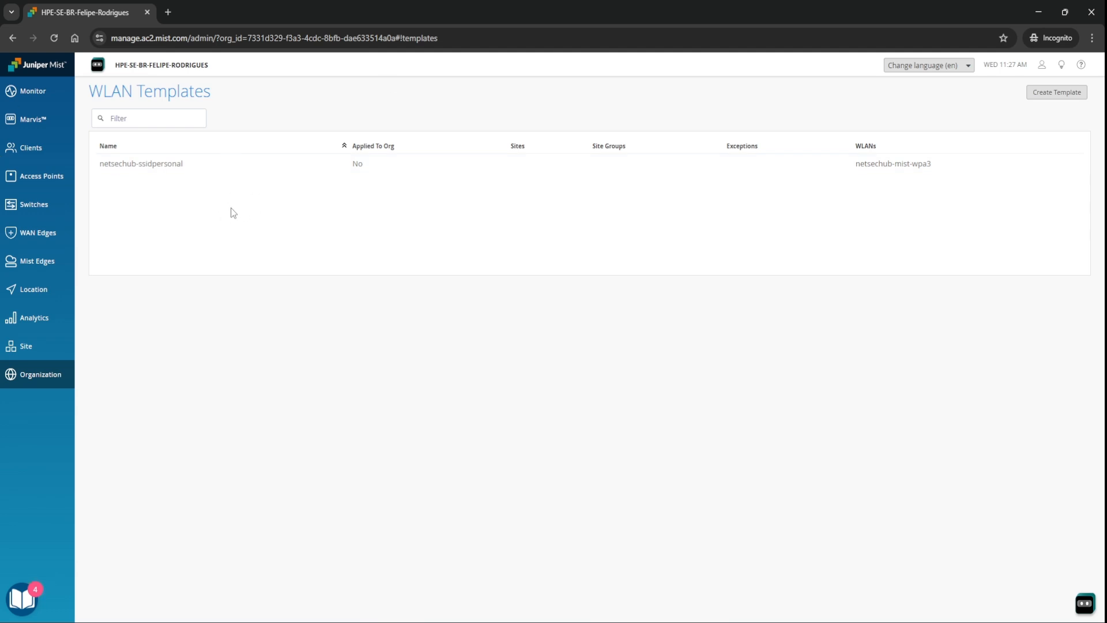
{"action": "left_click", "coordinate": [170, 167]}
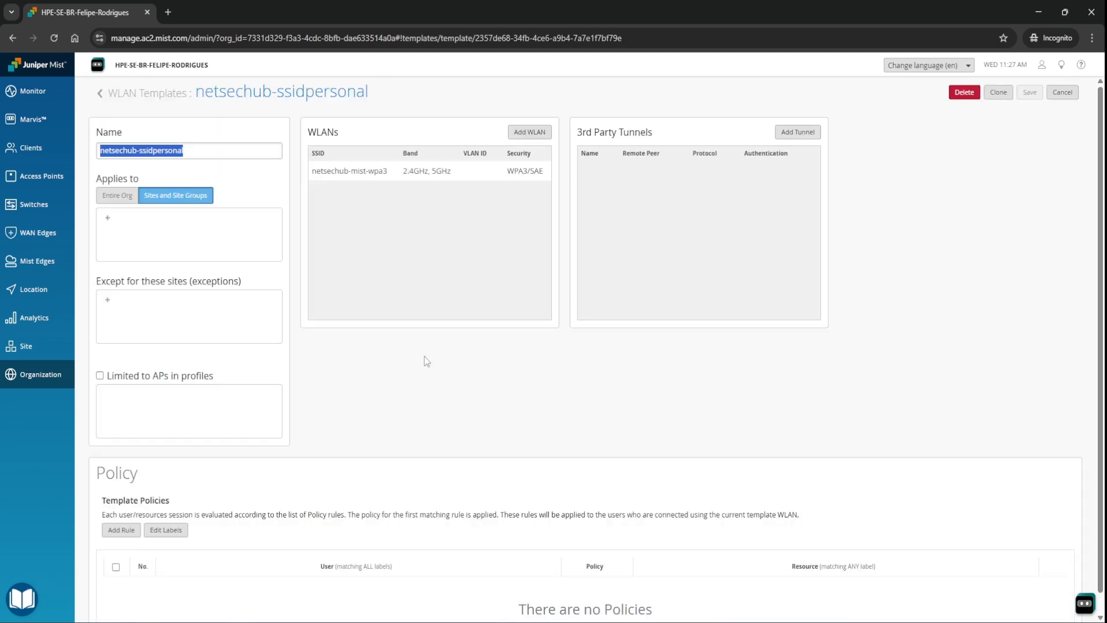
{"action": "left_click", "coordinate": [212, 151]}
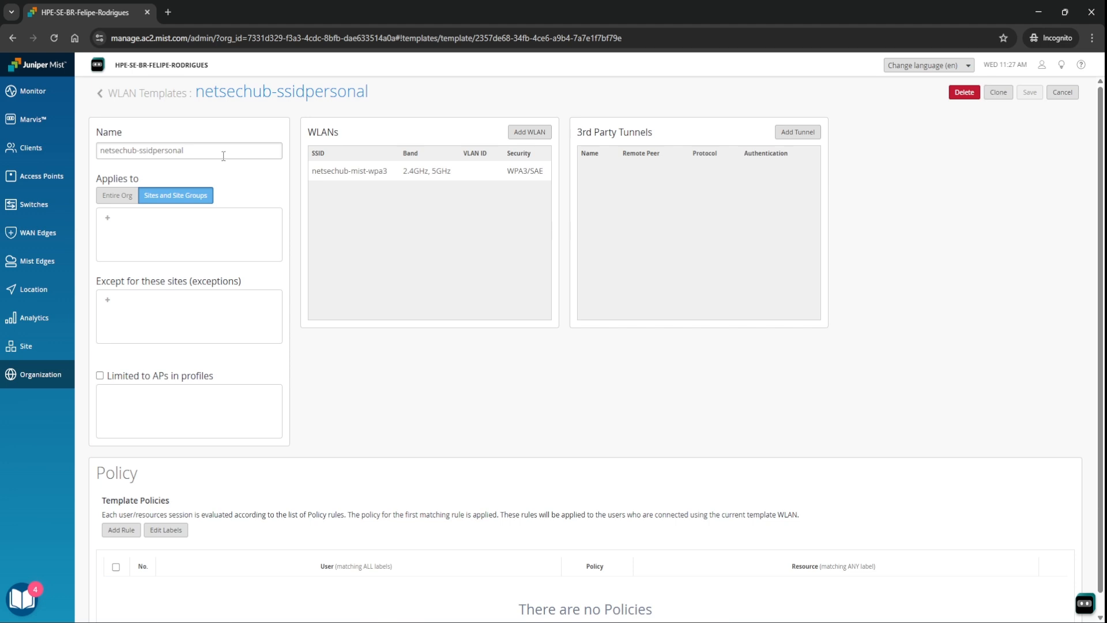
{"action": "key", "text": "BackSpace"}
{"action": "key", "text": "BackSpace"}
{"action": "key", "text": "BackSpace"}
{"action": "key", "text": "BackSpace"}
{"action": "key", "text": "BackSpace"}
{"action": "key", "text": "BackSpace"}
{"action": "key", "text": "BackSpace"}
{"action": "key", "text": "BackSpace"}
{"action": "key", "text": "BackSpace"}
{"action": "key", "text": "BackSpace"}
{"action": "type", "text": "teste"}
{"action": "left_click", "coordinate": [1030, 92]}
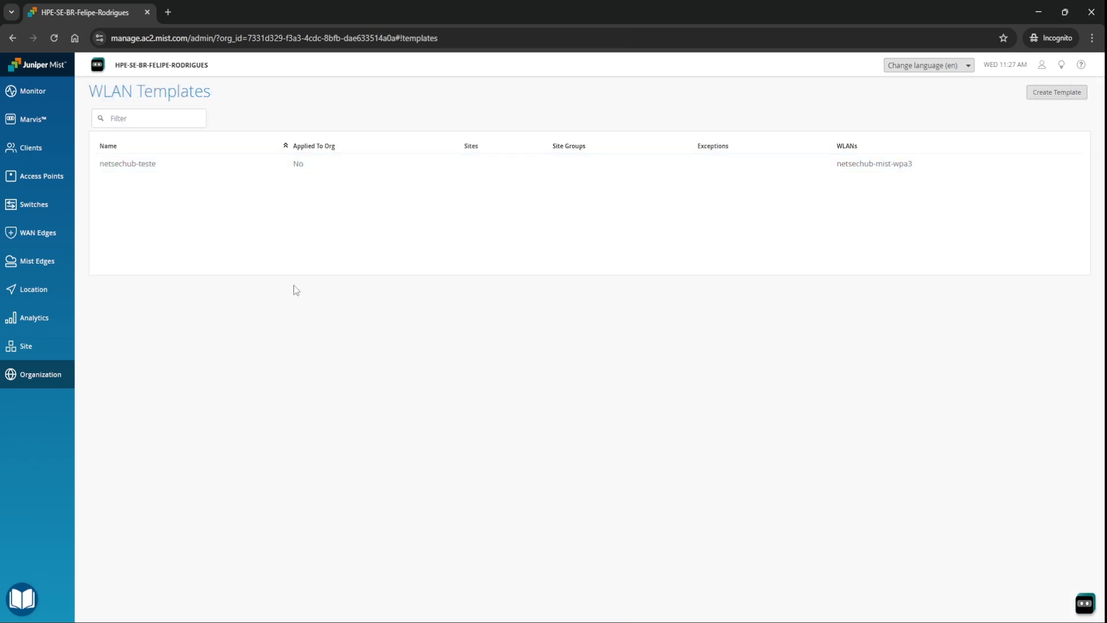
Open the netsechub-teste template to view it, and return to the WLAN templates list.
{"action": "left_click", "coordinate": [172, 167]}
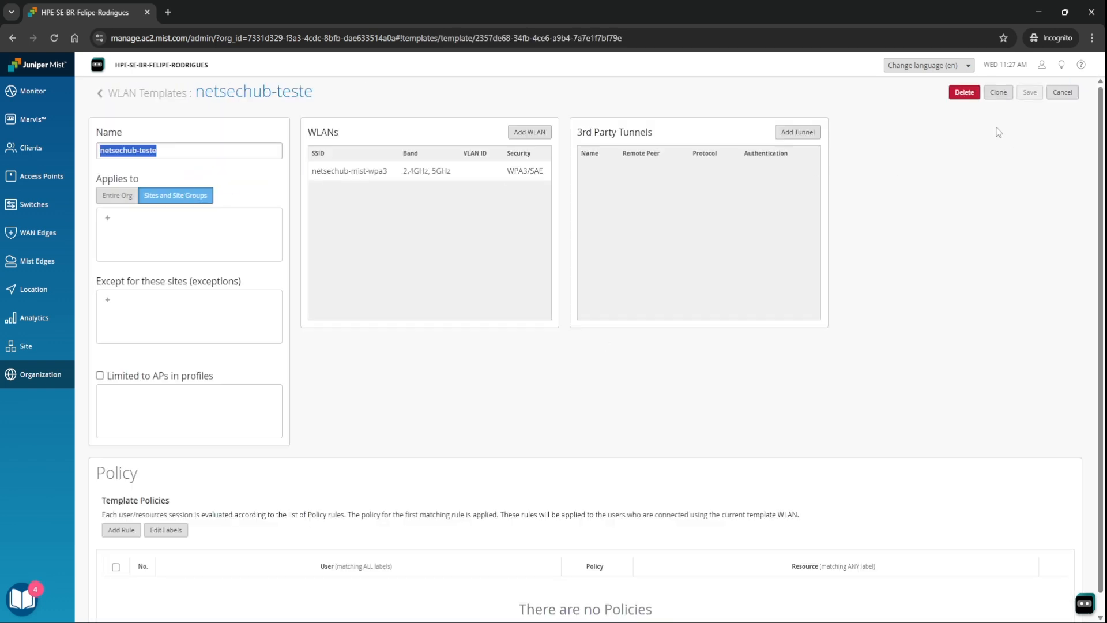
{"action": "left_click", "coordinate": [145, 93]}
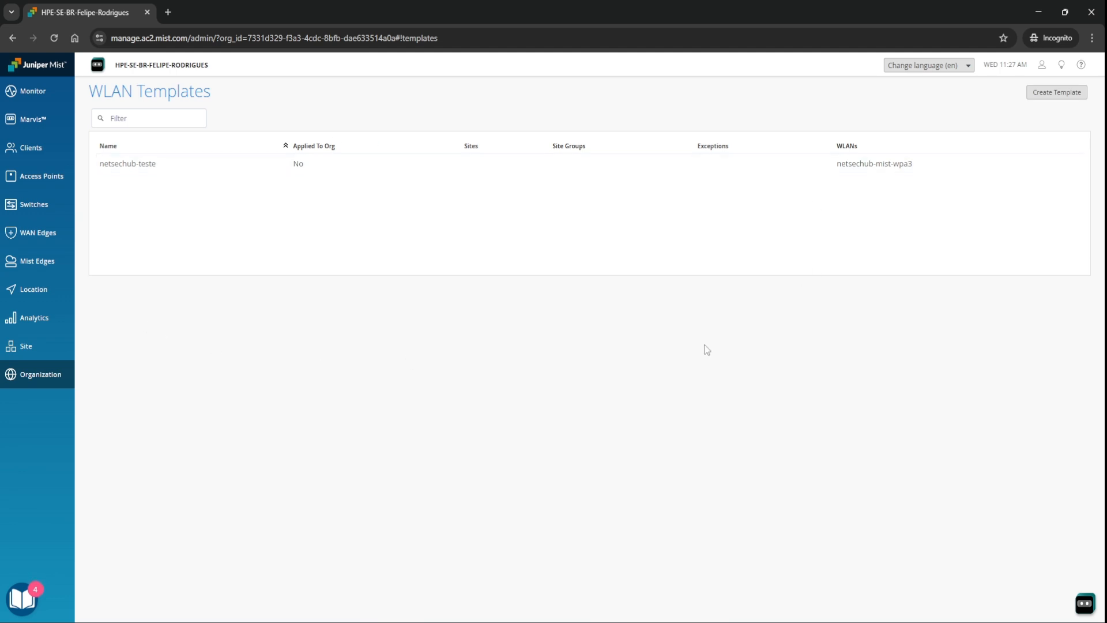
Open the AP24 access point from the Access Points list and examine its site assignment.
{"action": "left_click_drag", "start_coordinate": [98, 94], "coordinate": [222, 102]}
{"action": "left_click", "coordinate": [225, 102]}
{"action": "left_click", "coordinate": [38, 182]}
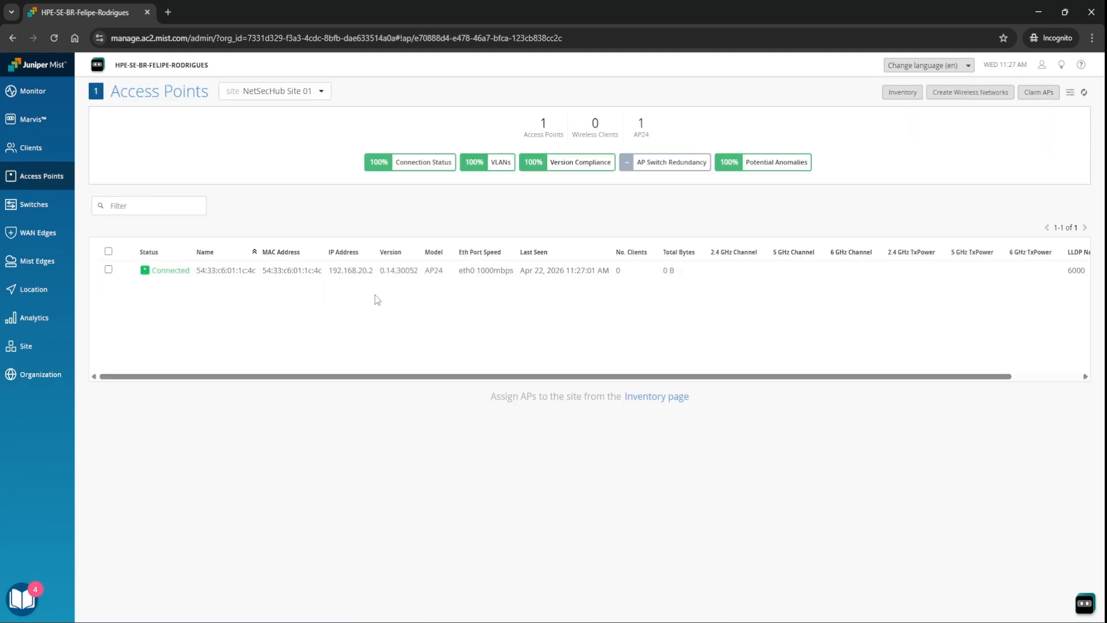
{"action": "left_click", "coordinate": [284, 276]}
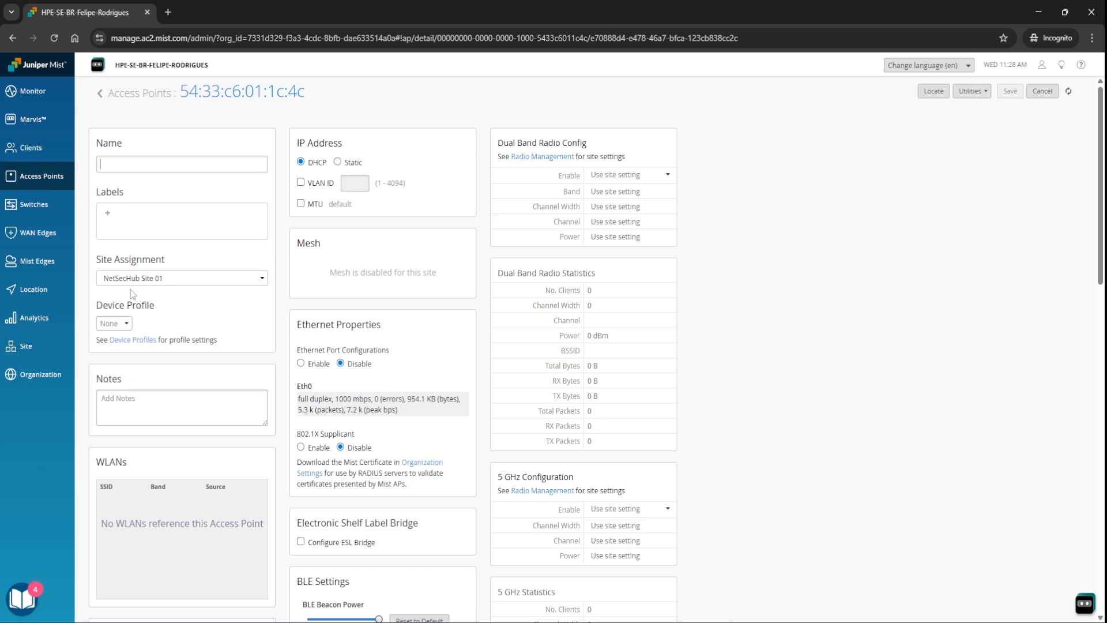
{"action": "left_click_drag", "start_coordinate": [102, 260], "coordinate": [154, 277]}
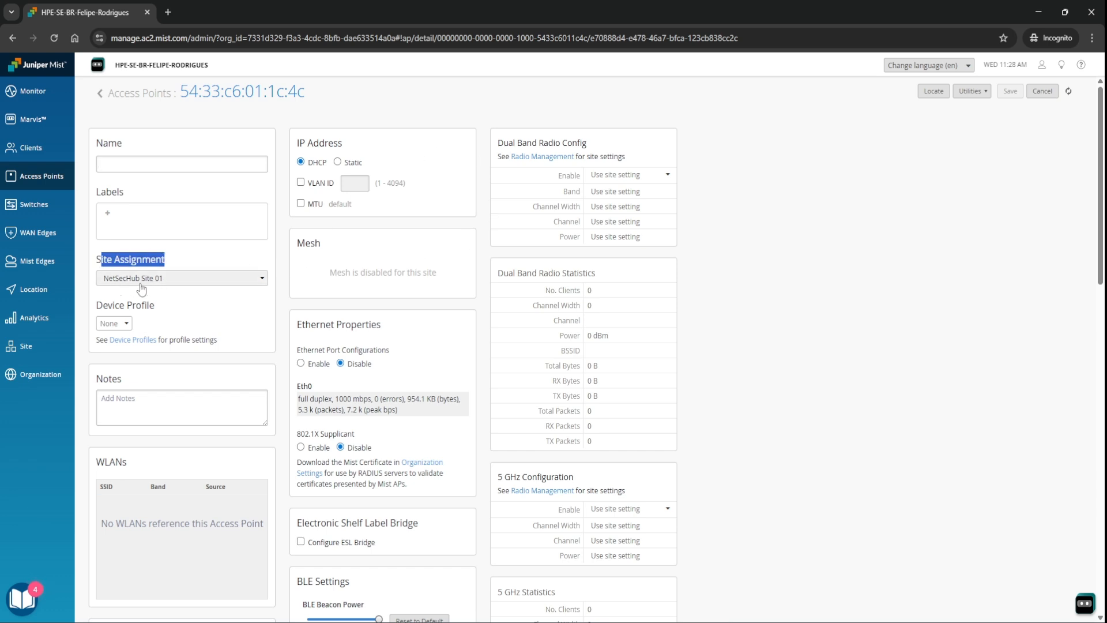
{"action": "left_click", "coordinate": [182, 267]}
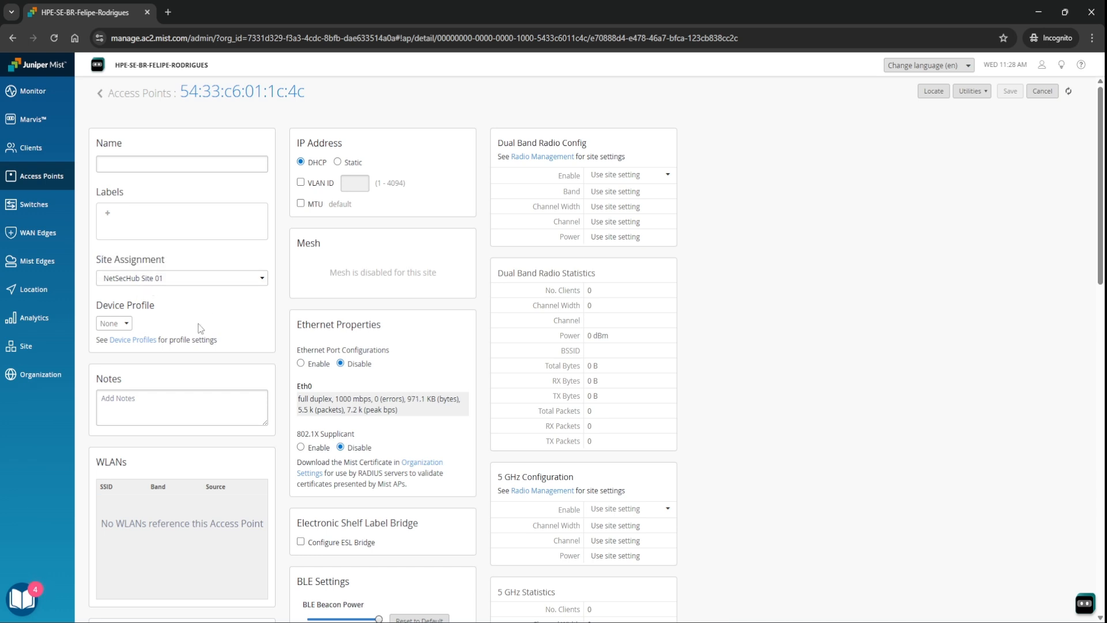
Reopen the netsechub-teste WLAN template and apply it to NetSecHub Site 01 under Sites and Site Groups.
{"action": "mouse_move", "coordinate": [57, 375]}
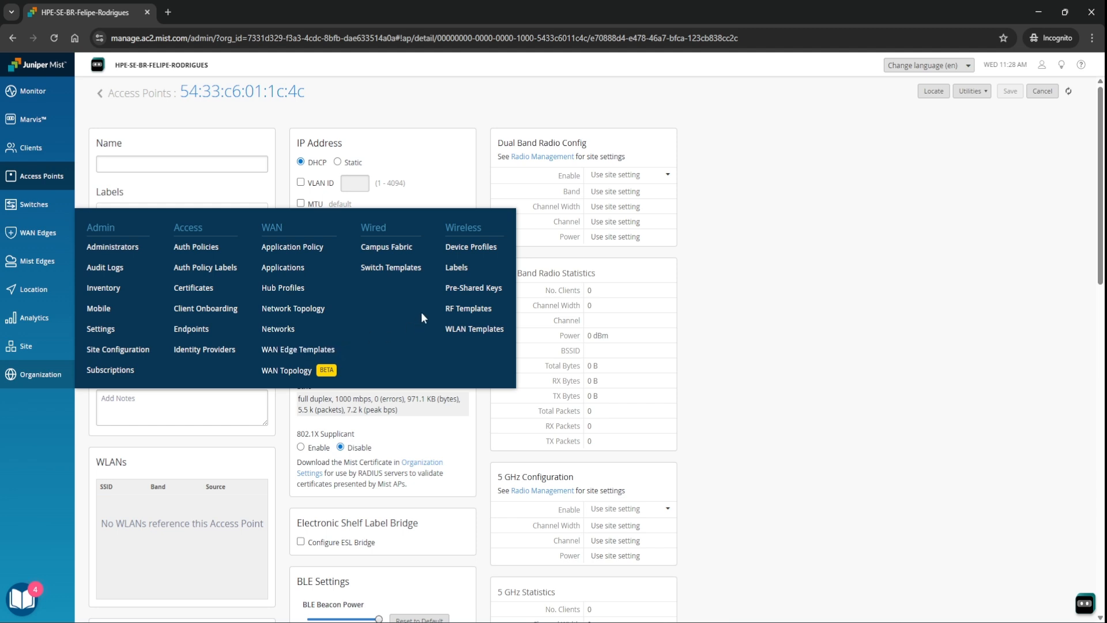
{"action": "left_click", "coordinate": [455, 330]}
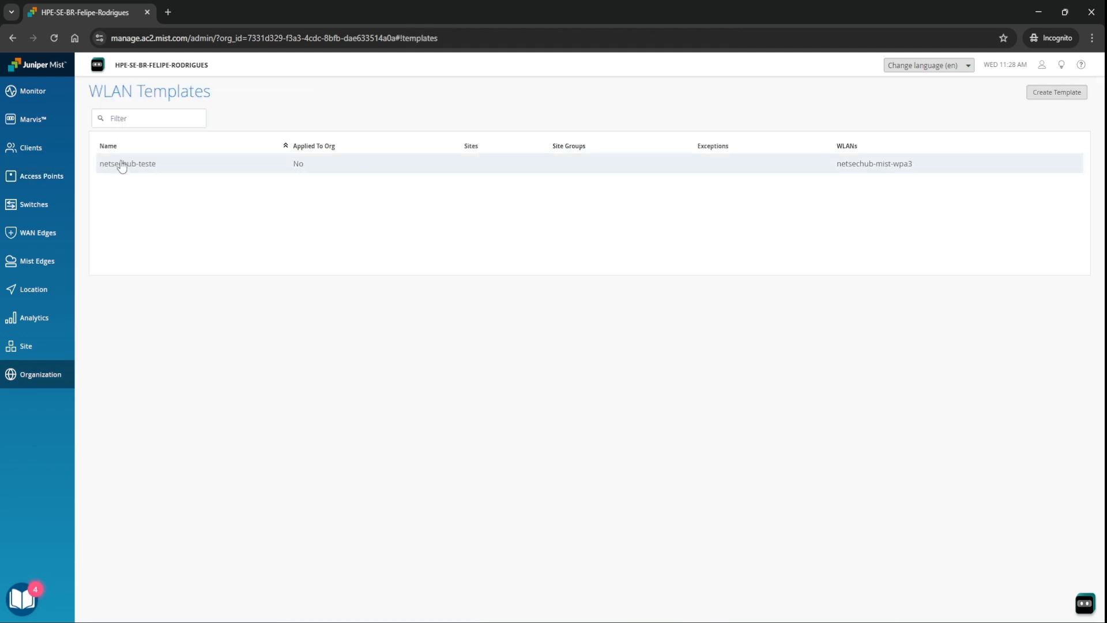
{"action": "left_click", "coordinate": [120, 162]}
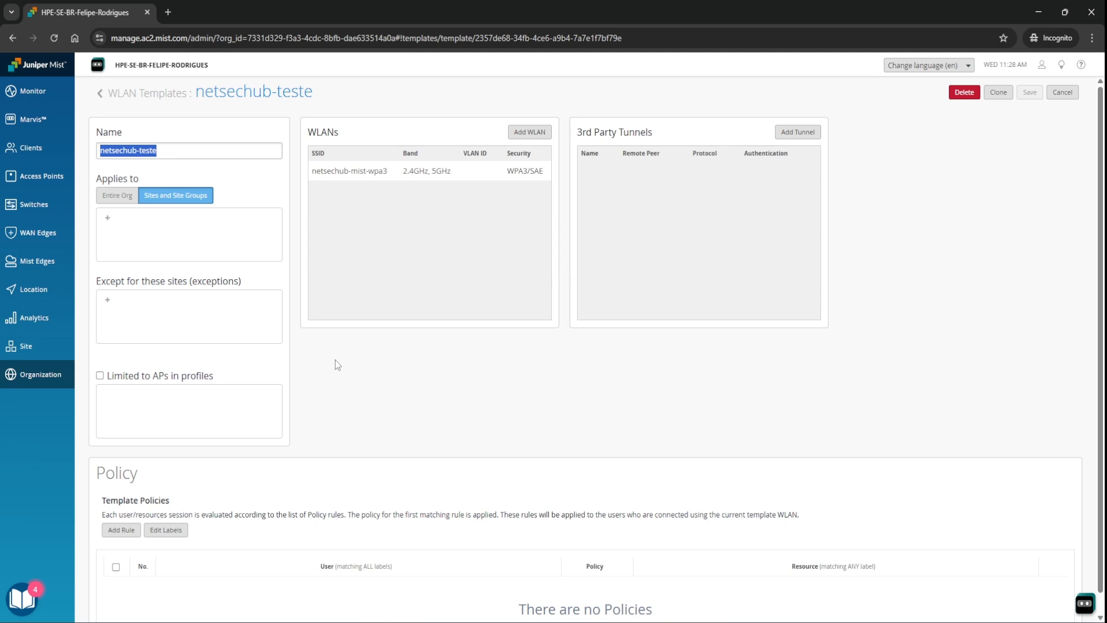
{"action": "left_click", "coordinate": [118, 197]}
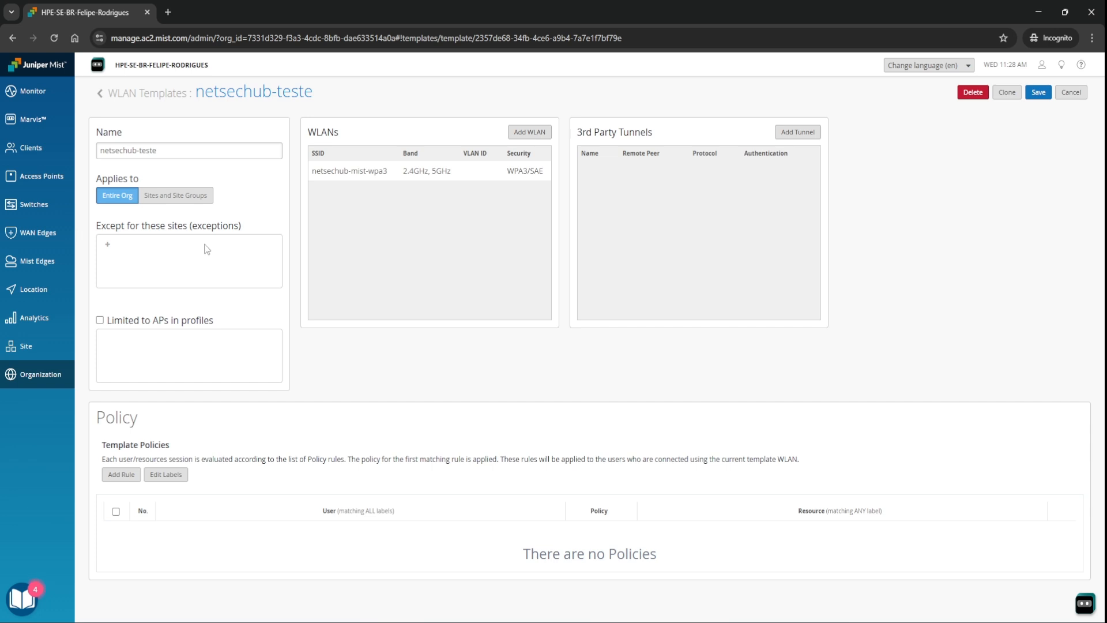
{"action": "left_click", "coordinate": [187, 197]}
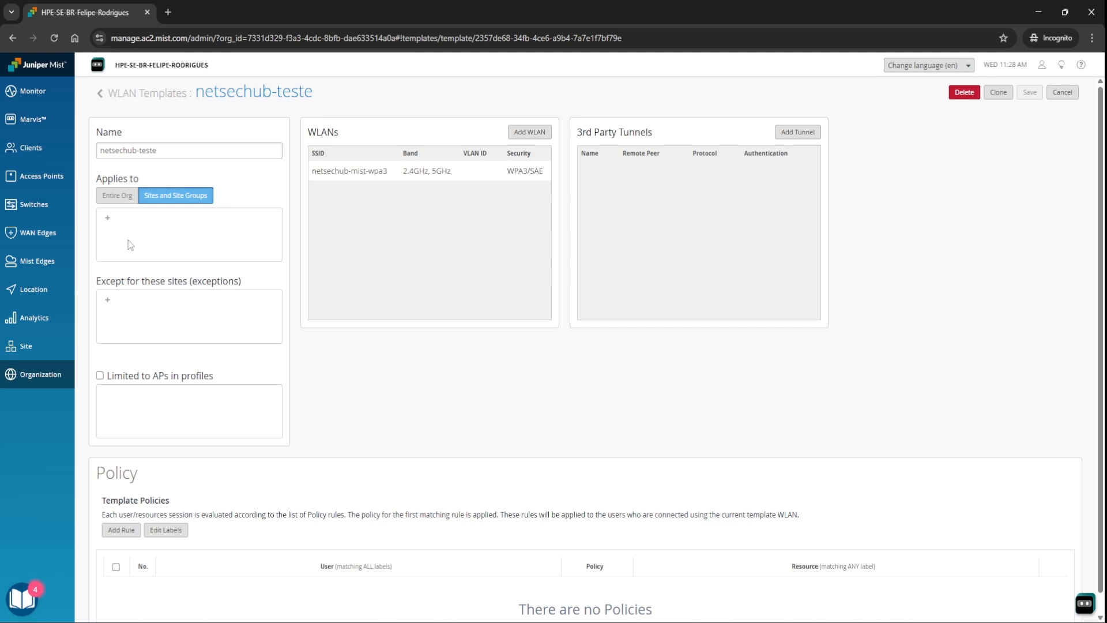
{"action": "left_click", "coordinate": [107, 219]}
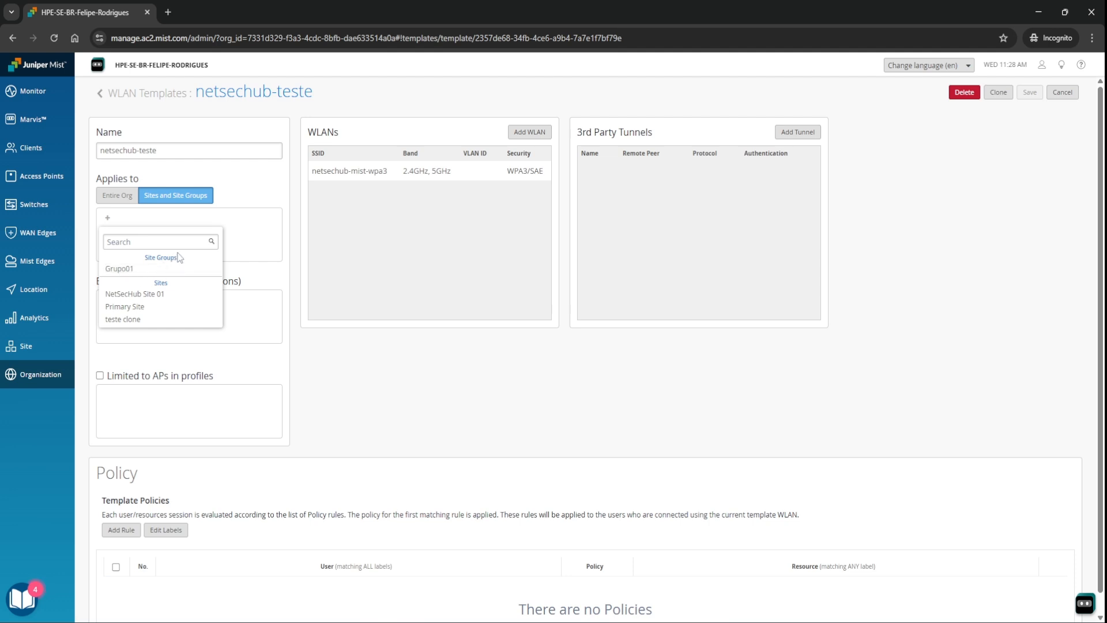
{"action": "left_click", "coordinate": [166, 295]}
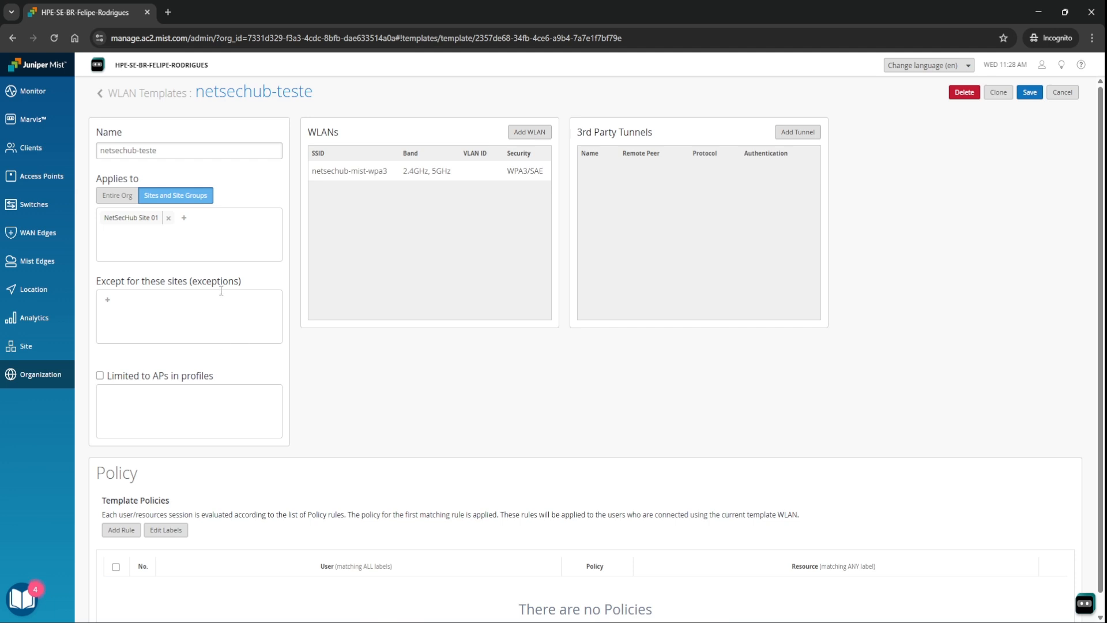
View the site exception choices, limit the template to APs in profiles without picking a profile, and save it.
{"action": "left_click", "coordinate": [108, 301]}
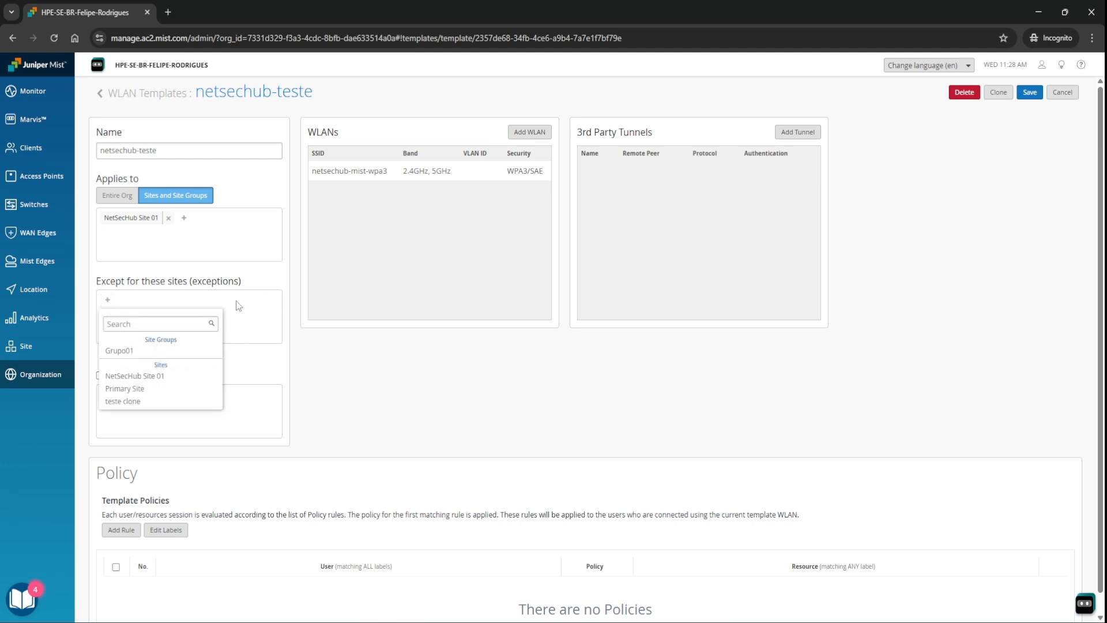
{"action": "left_click", "coordinate": [352, 368]}
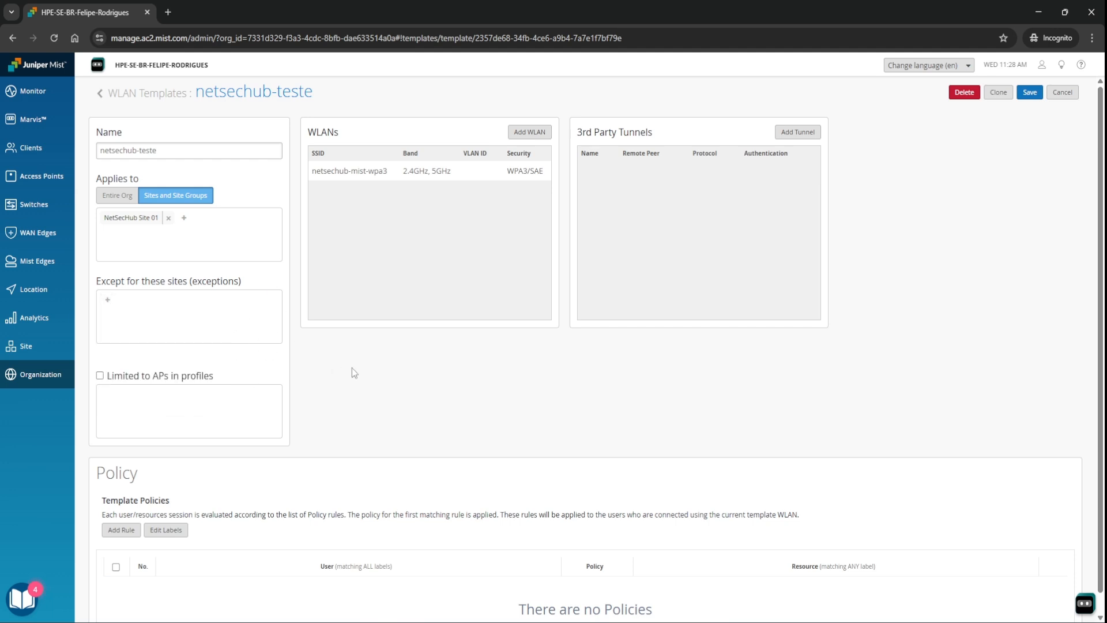
{"action": "left_click", "coordinate": [100, 376]}
{"action": "left_click", "coordinate": [108, 396]}
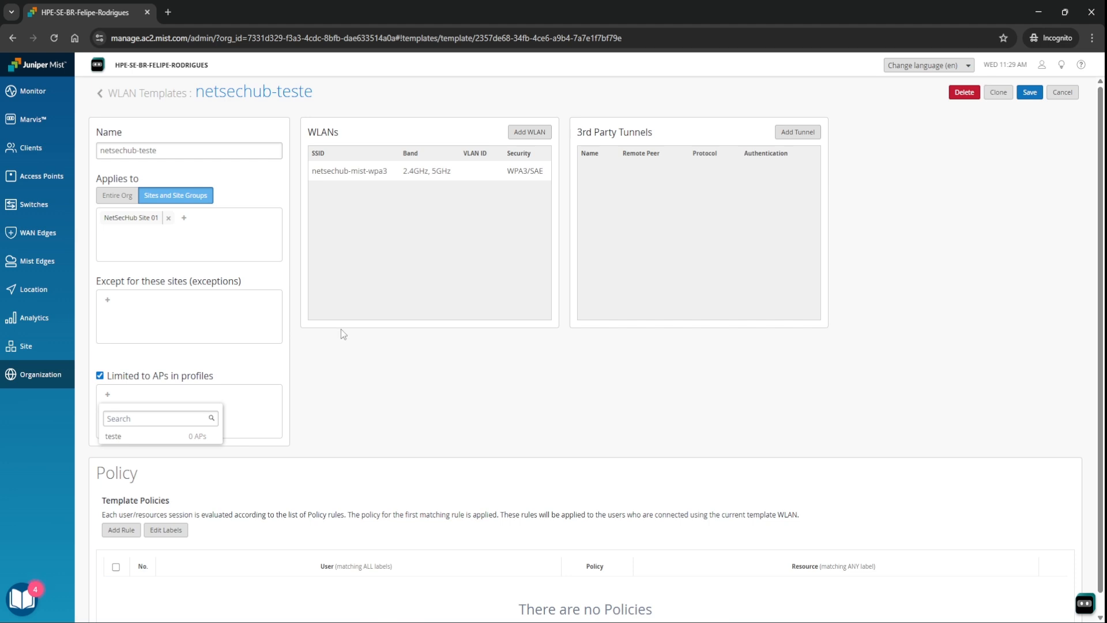
{"action": "left_click", "coordinate": [383, 394]}
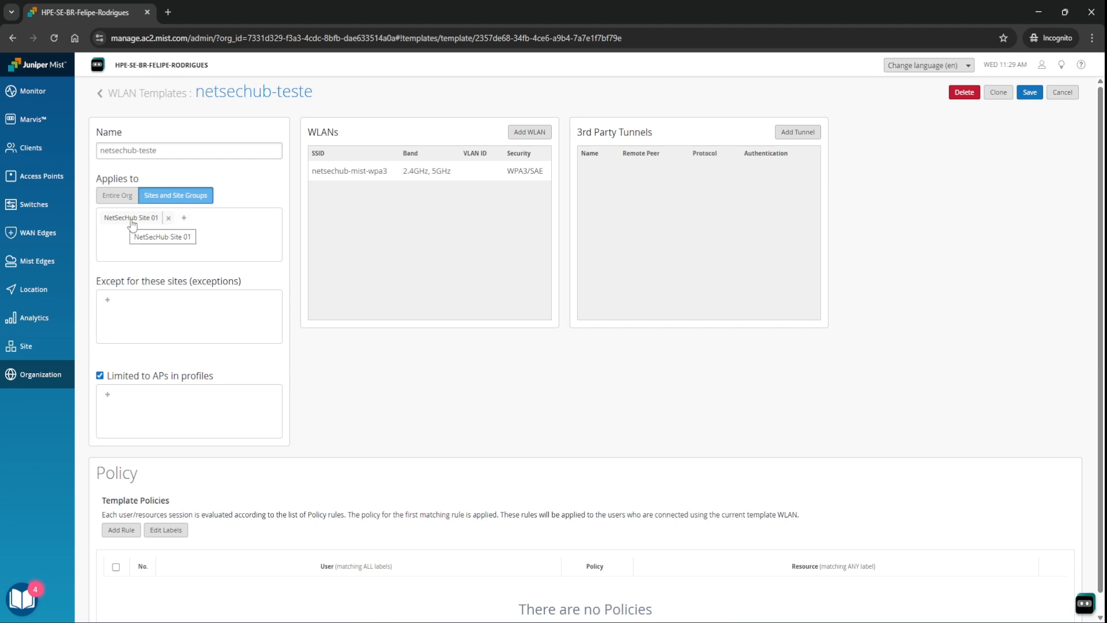
{"action": "left_click", "coordinate": [1028, 100]}
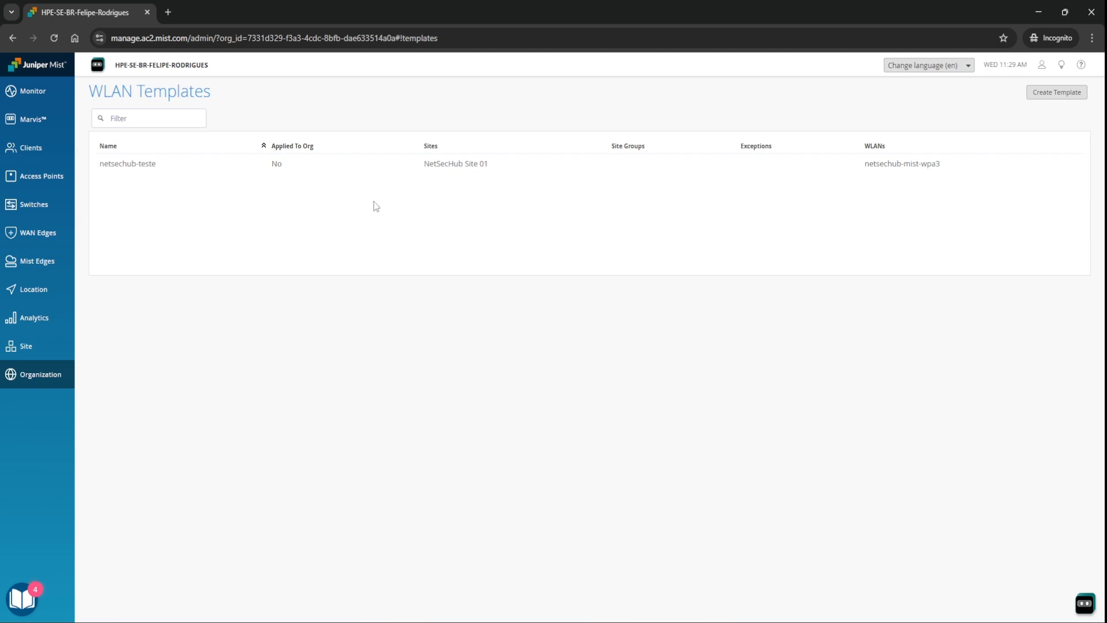
View the access points of NetSecHub Site 01, and go to the organization's RF templates list.
{"action": "mouse_move", "coordinate": [64, 382]}
{"action": "left_click", "coordinate": [61, 183]}
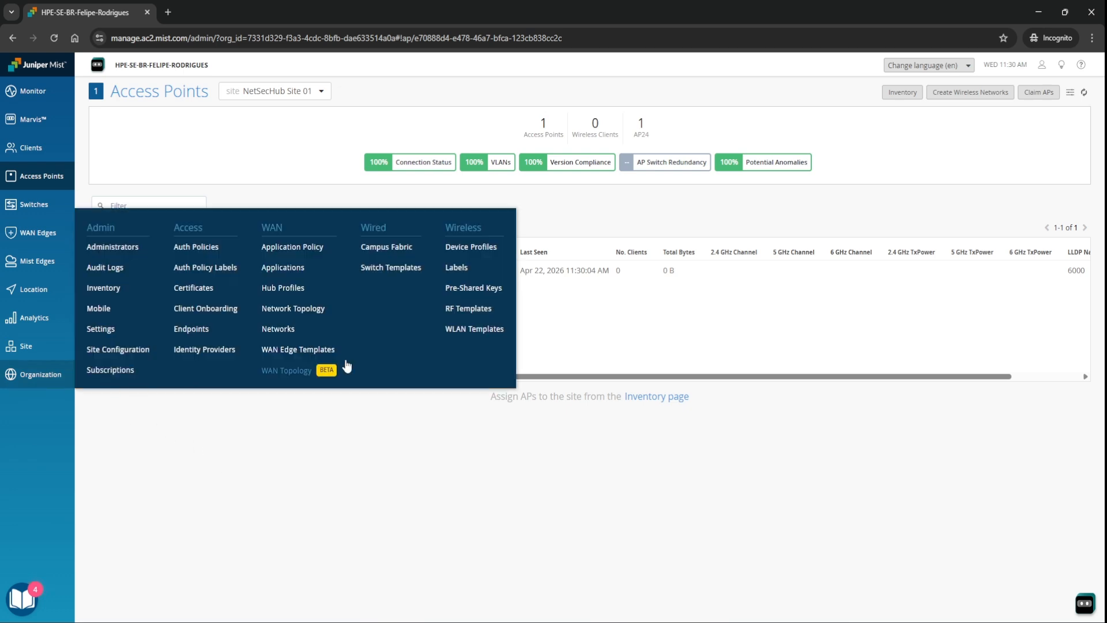
{"action": "left_click", "coordinate": [456, 311]}
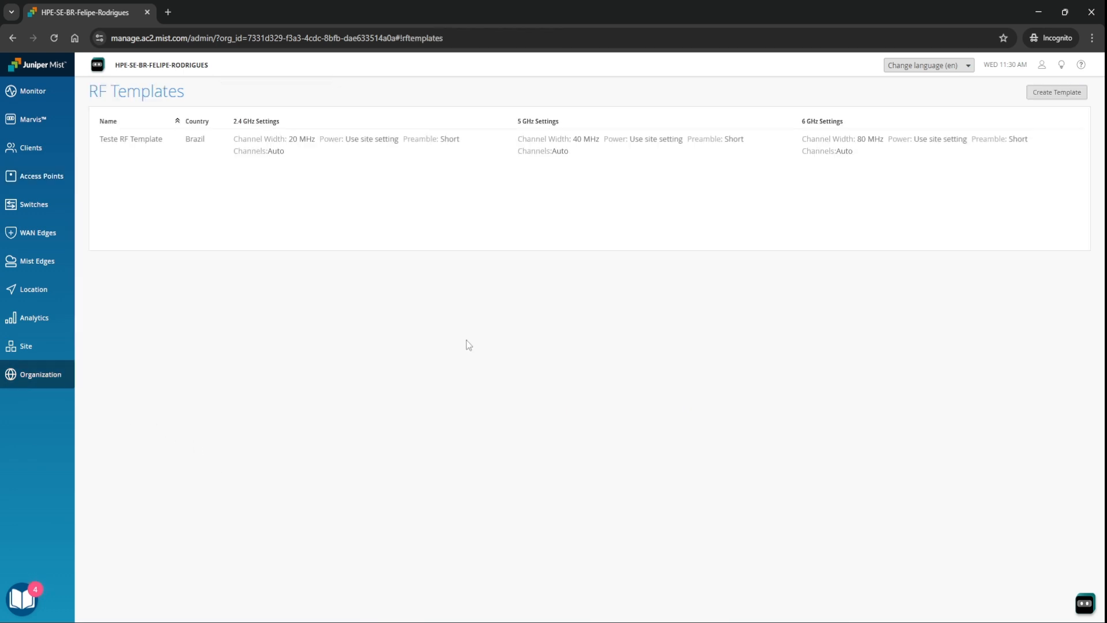